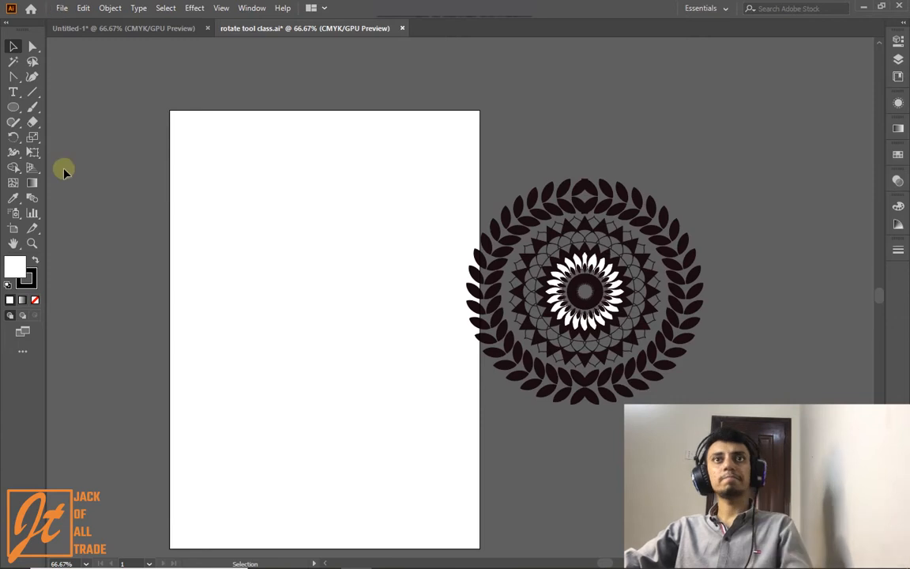
- Draw four rectangles of different sizes in a column sharing the same left edge on the artboard
click(8, 107)
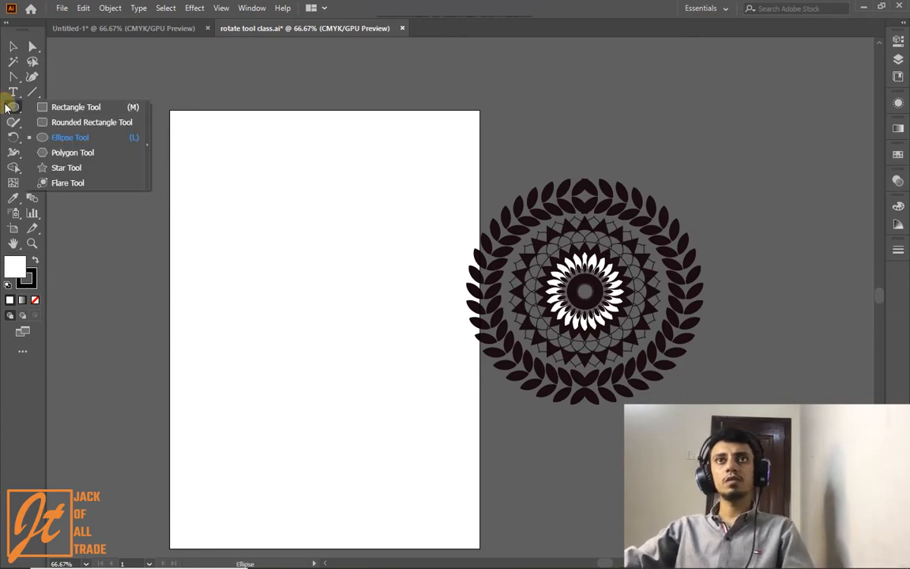
click(82, 116)
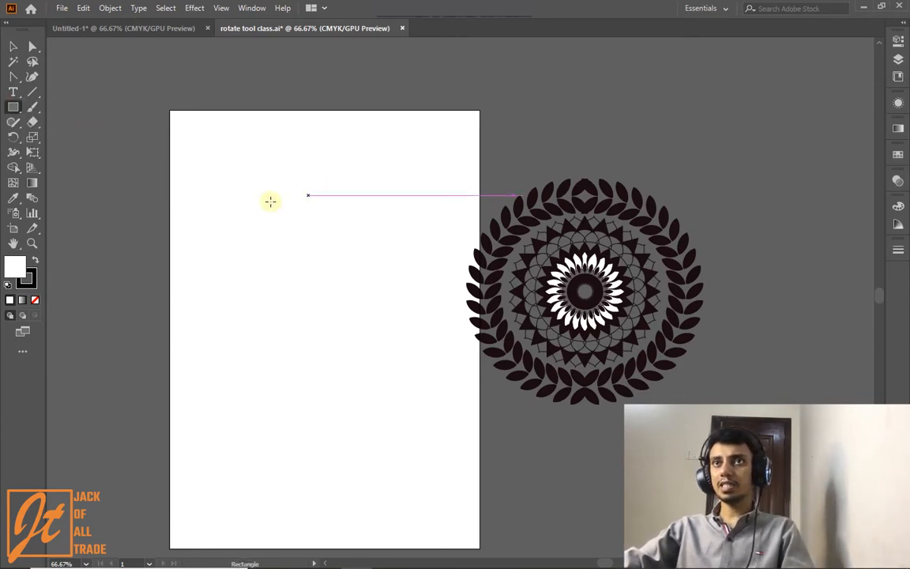
drag(206, 181, 260, 206)
drag(206, 221, 294, 268)
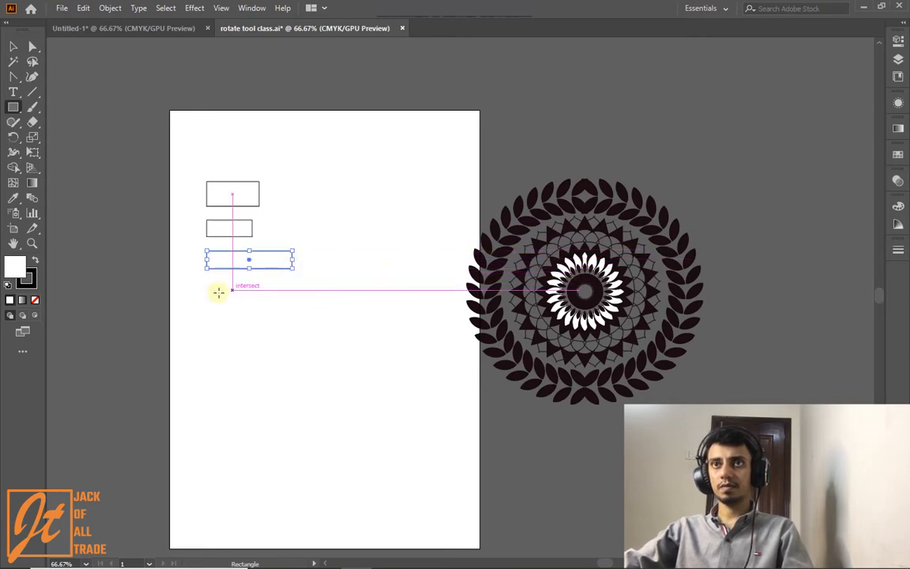
drag(206, 287, 275, 323)
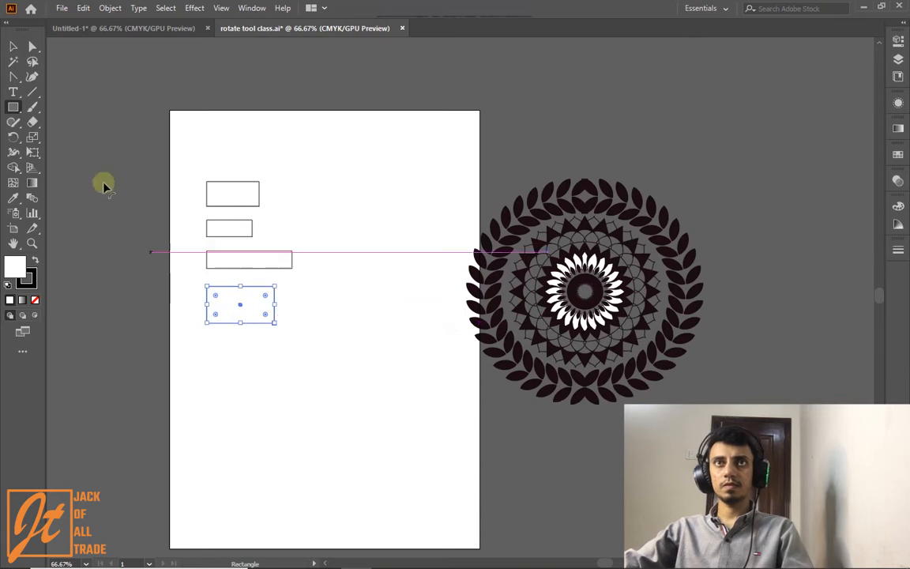
- Swap fill and stroke on all four rectangles so that they have a black fill
click(12, 47)
drag(320, 372, 320, 375)
click(31, 259)
click(353, 256)
scroll(294, 247, up, 1)
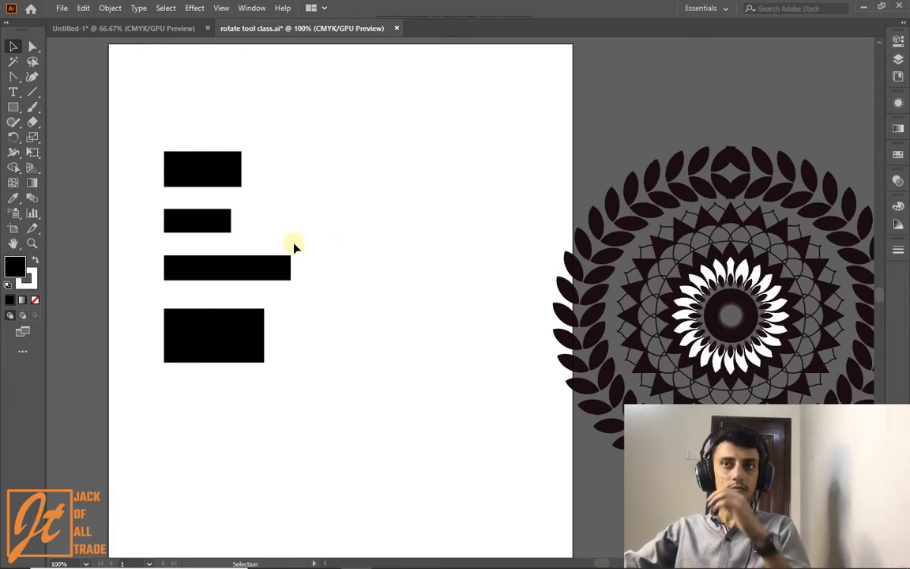
- Stagger the four black rectangles horizontally, shifting each one sideways by a different amount
drag(204, 156, 221, 204)
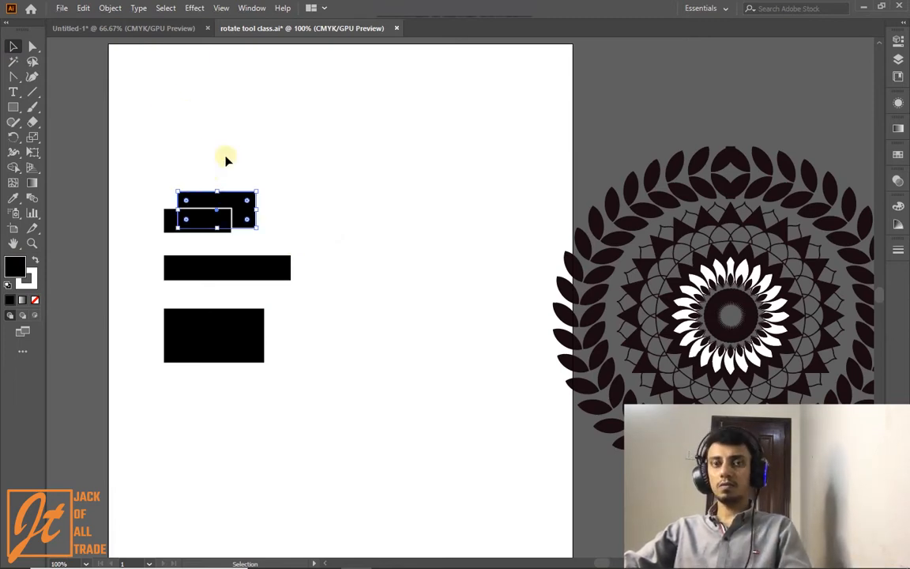
key(ctrl+z)
drag(212, 168, 228, 165)
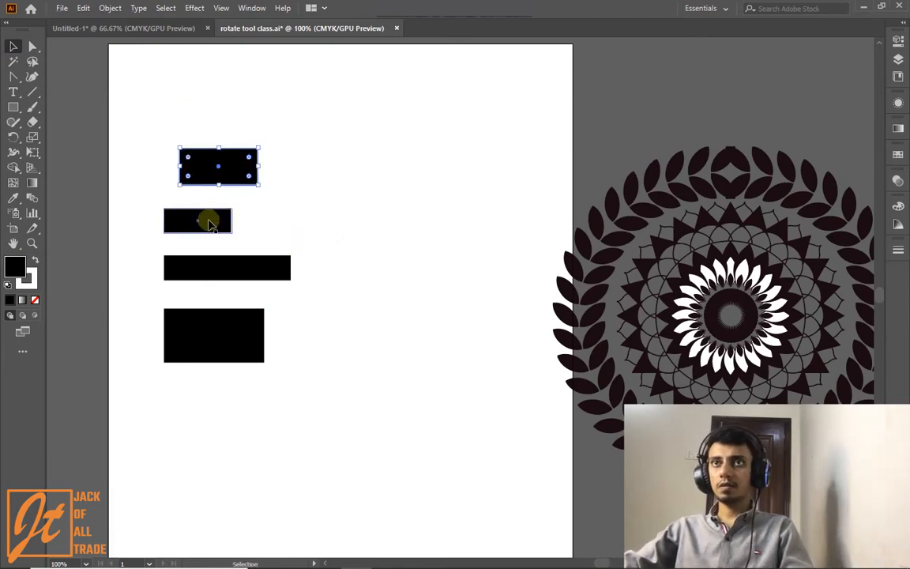
drag(210, 220, 179, 222)
drag(213, 259, 348, 261)
drag(203, 311, 119, 308)
- Align all four rectangles by their left edges and move the set onto the artboard
drag(81, 81, 532, 370)
click(901, 46)
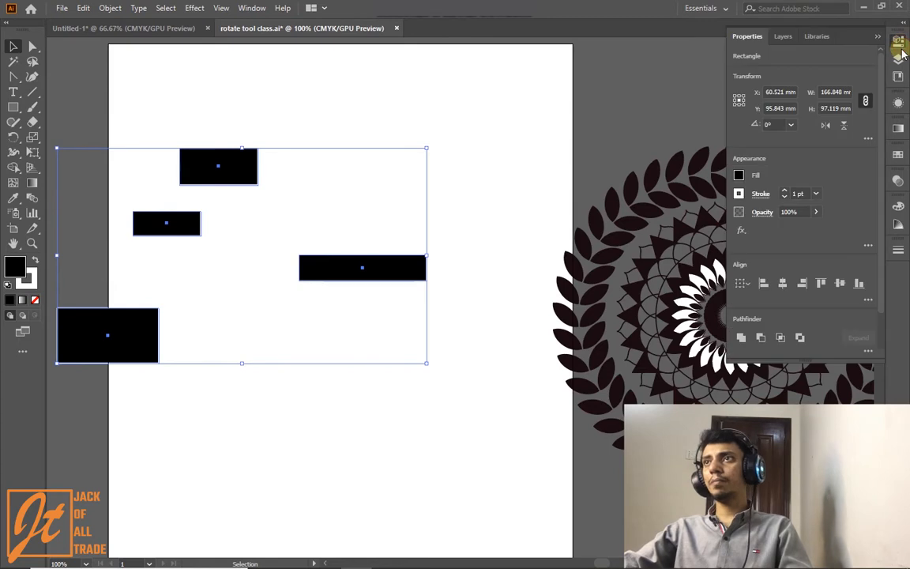
click(747, 291)
click(750, 294)
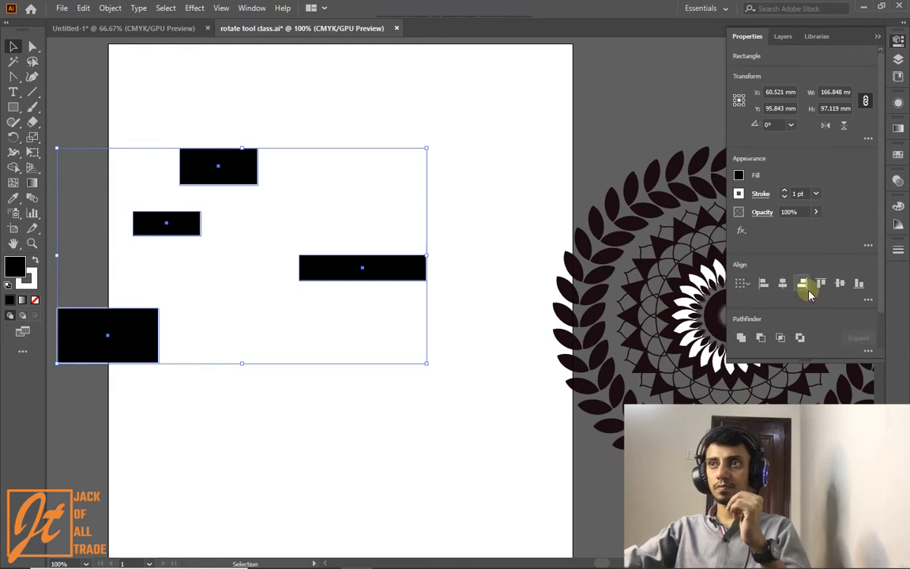
click(762, 284)
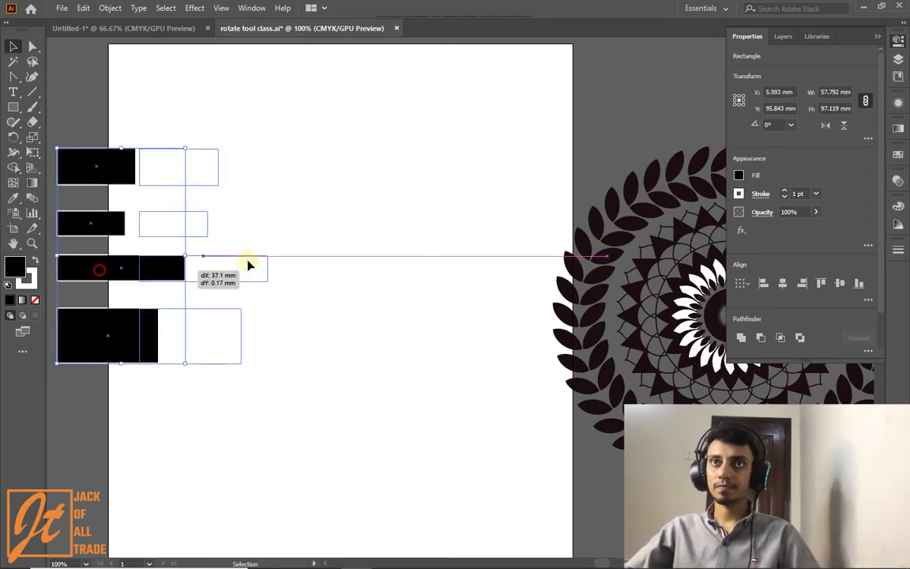
drag(188, 270, 365, 282)
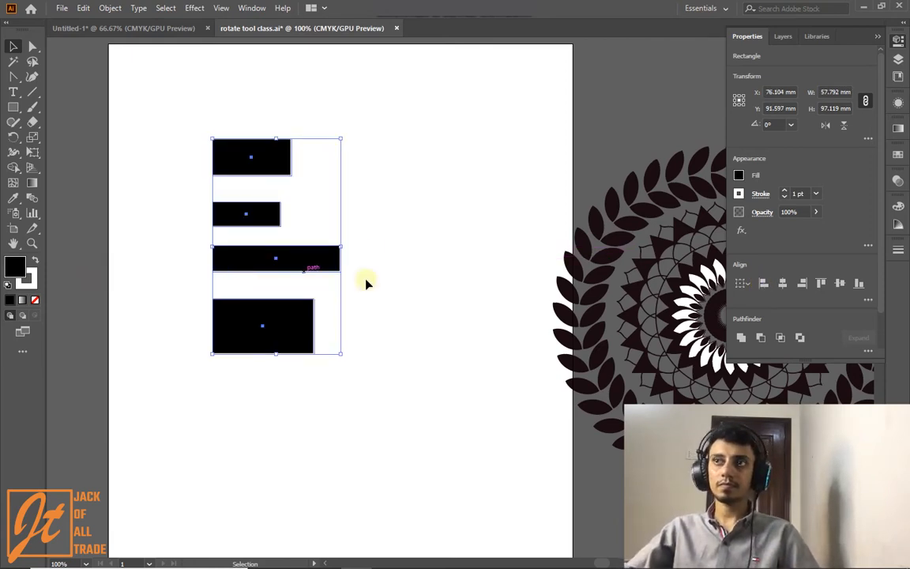
- Align the four rectangles by their horizontal centres, then by their right edges, and deselect them
click(782, 286)
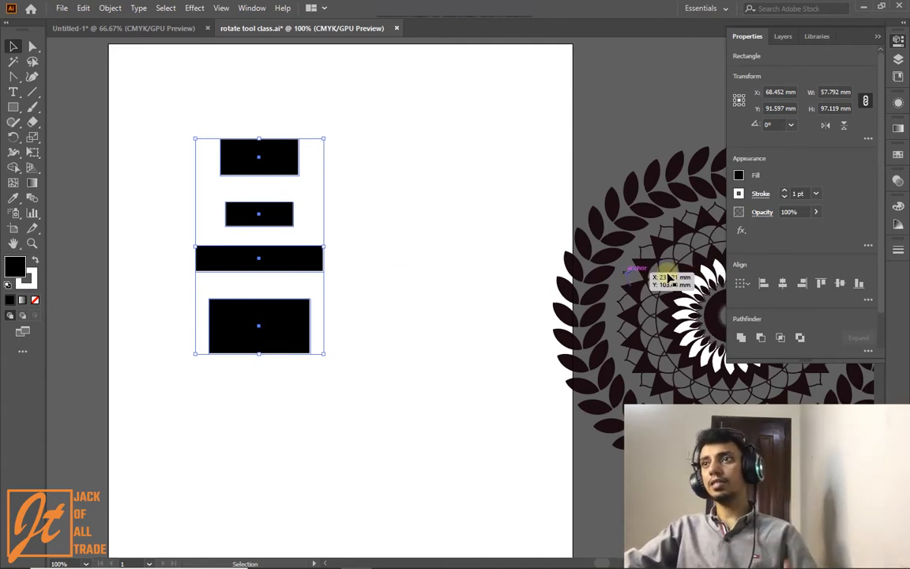
click(802, 284)
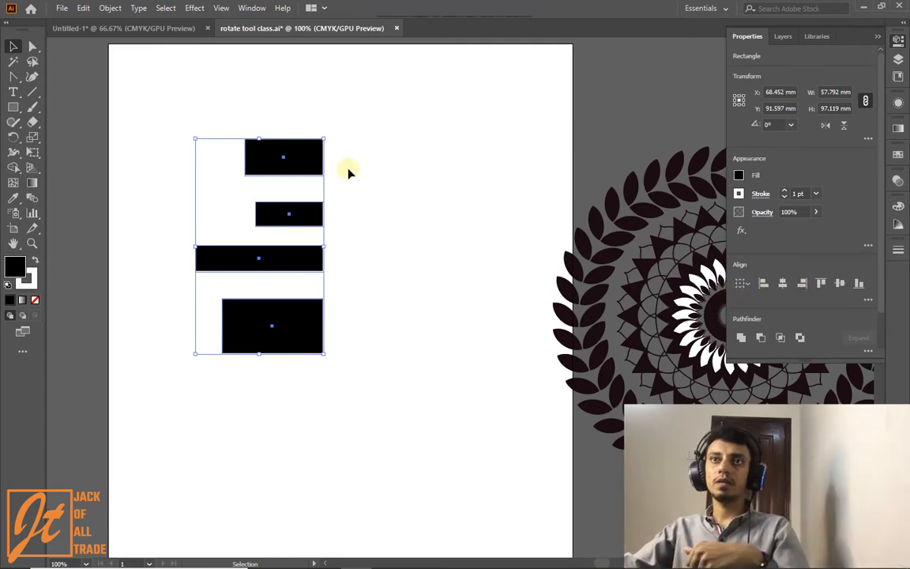
click(382, 201)
- Scatter the four rectangles, with the two upper ones to the right and the largest one over the artboard's left edge
drag(291, 168, 433, 119)
drag(305, 211, 421, 206)
drag(286, 255, 447, 276)
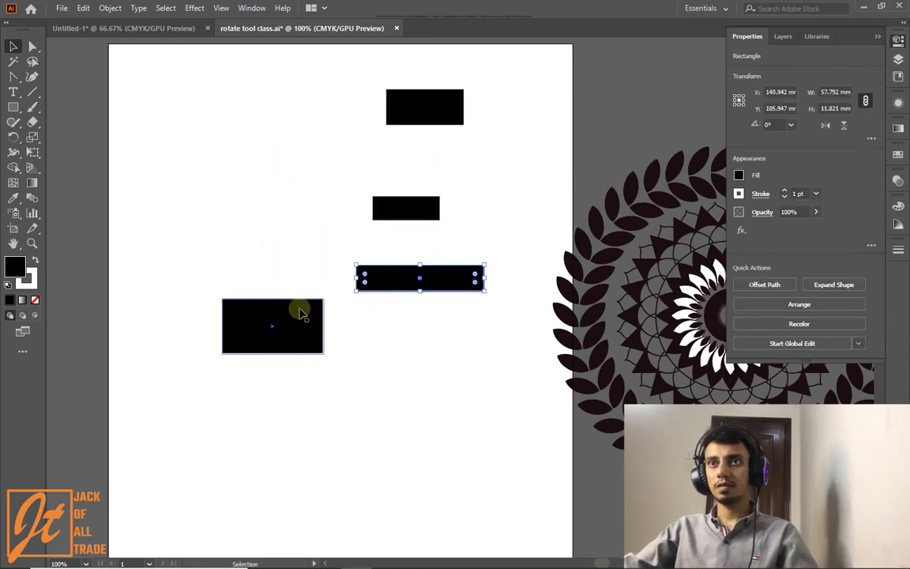
drag(300, 313, 176, 307)
drag(467, 271, 293, 254)
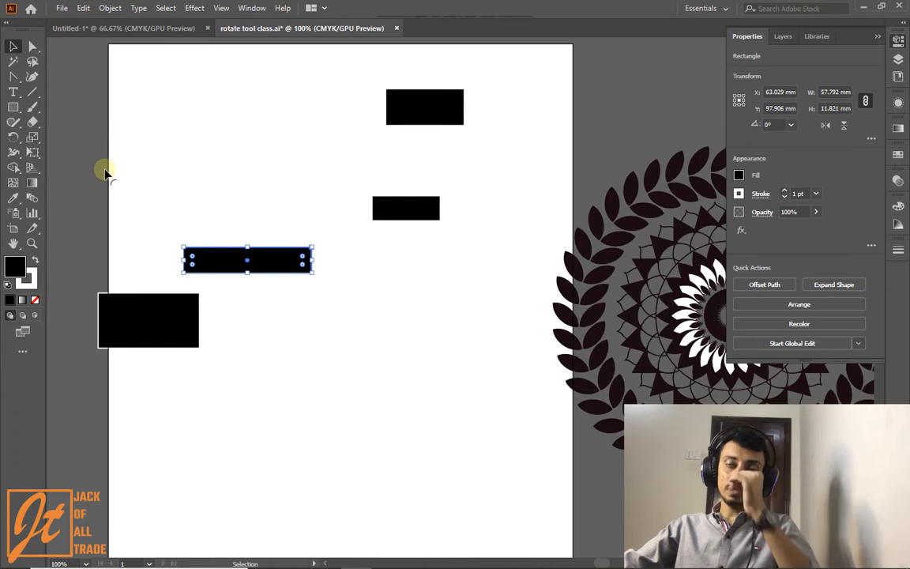
- Try aligning the scattered rectangles by their horizontal centres, then undo the alignment
drag(149, 65, 513, 351)
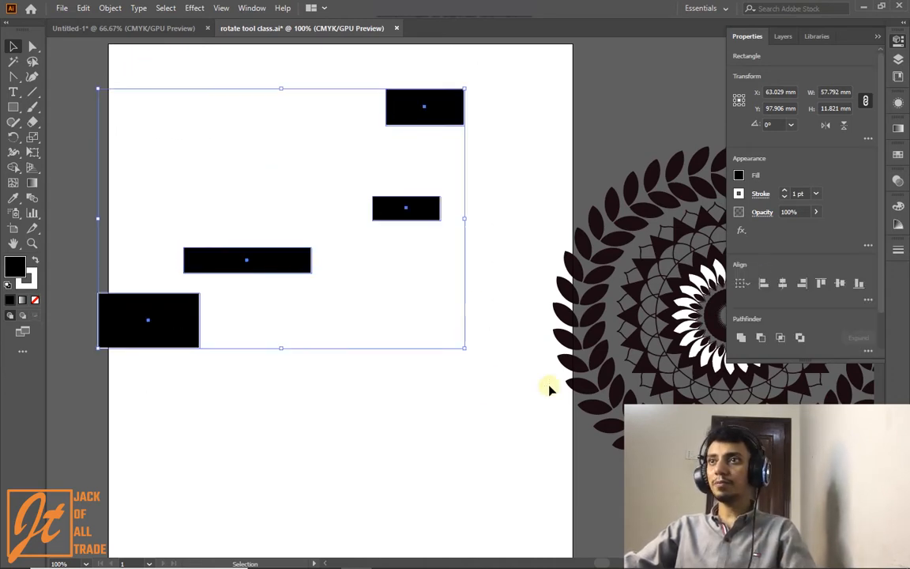
click(782, 283)
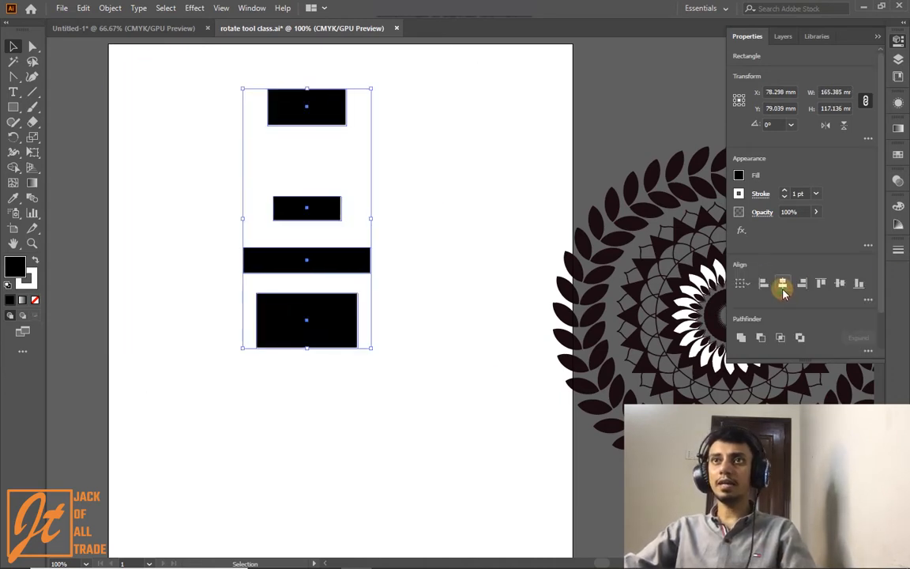
click(446, 189)
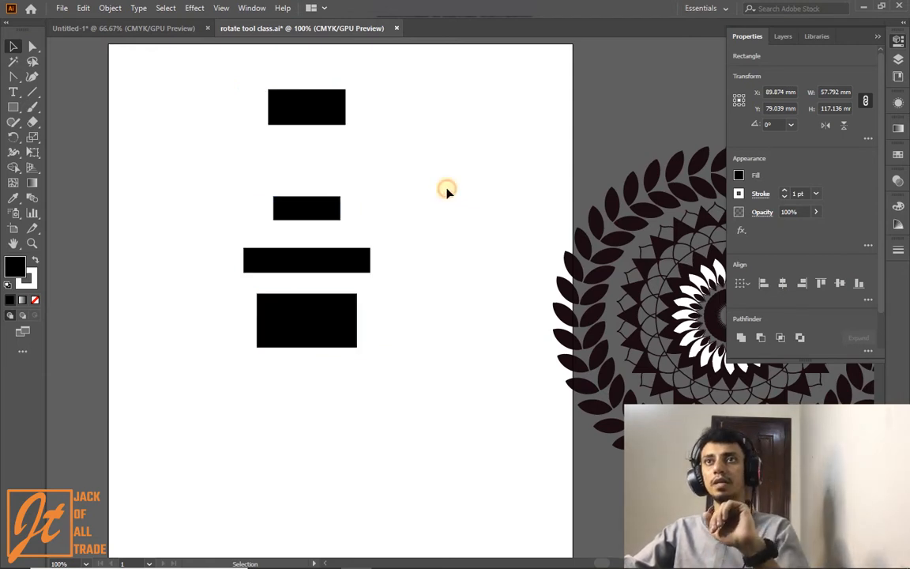
drag(312, 112, 366, 138)
key(ctrl+z)
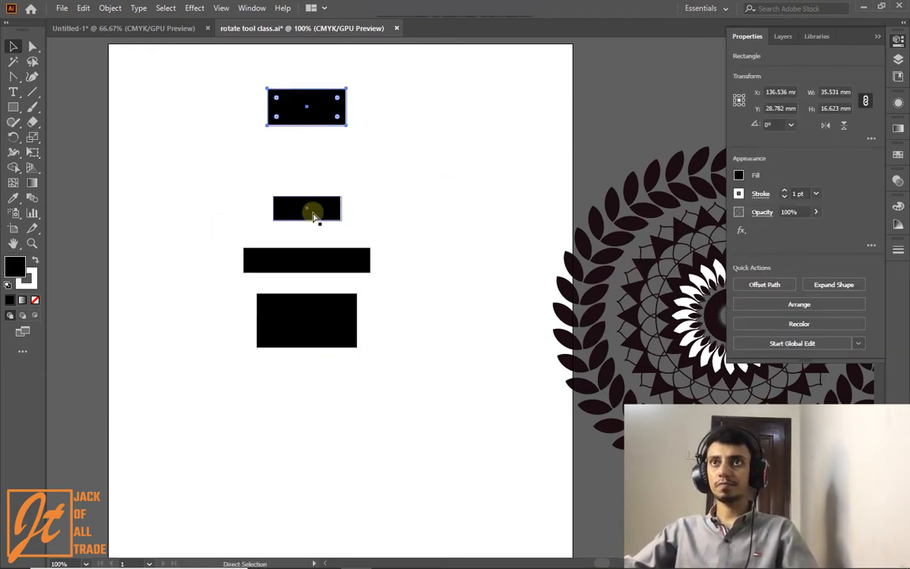
key(ctrl+z)
click(365, 373)
click(282, 263)
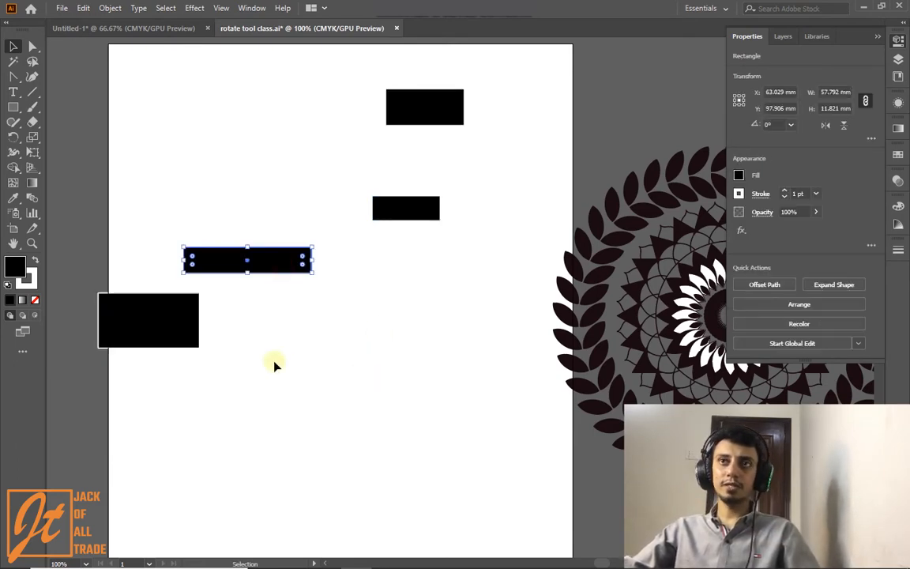
- With the longest rectangle as key object, align all four horizontally by right edges, then by centres
drag(102, 63, 400, 413)
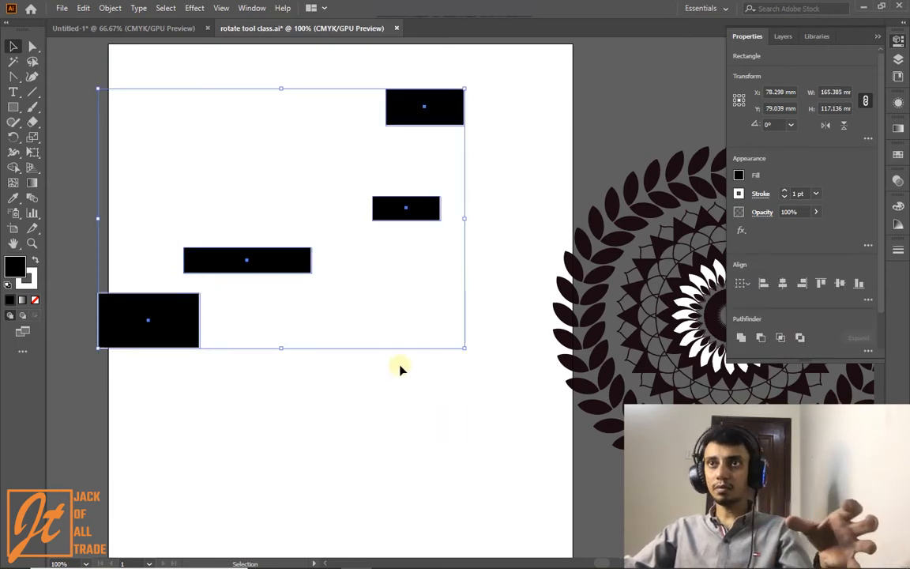
click(291, 275)
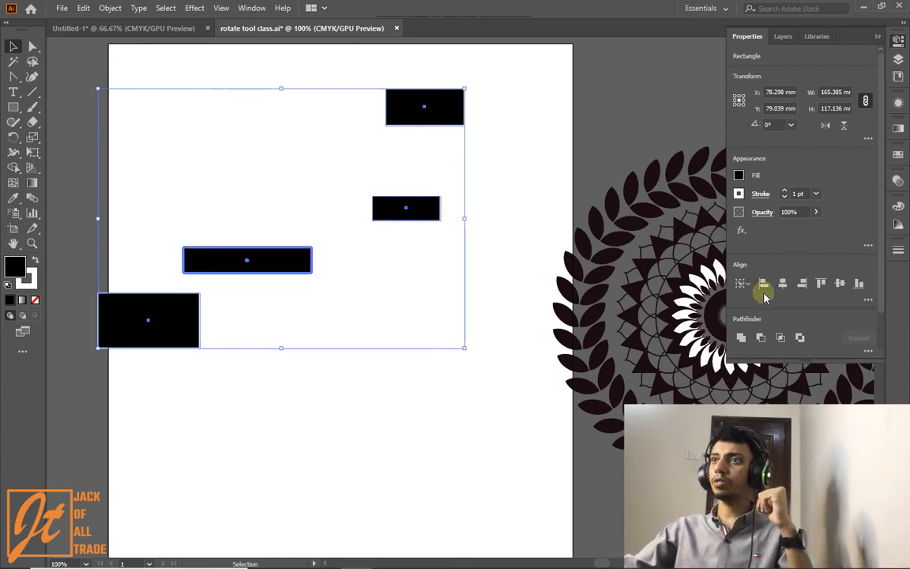
click(801, 283)
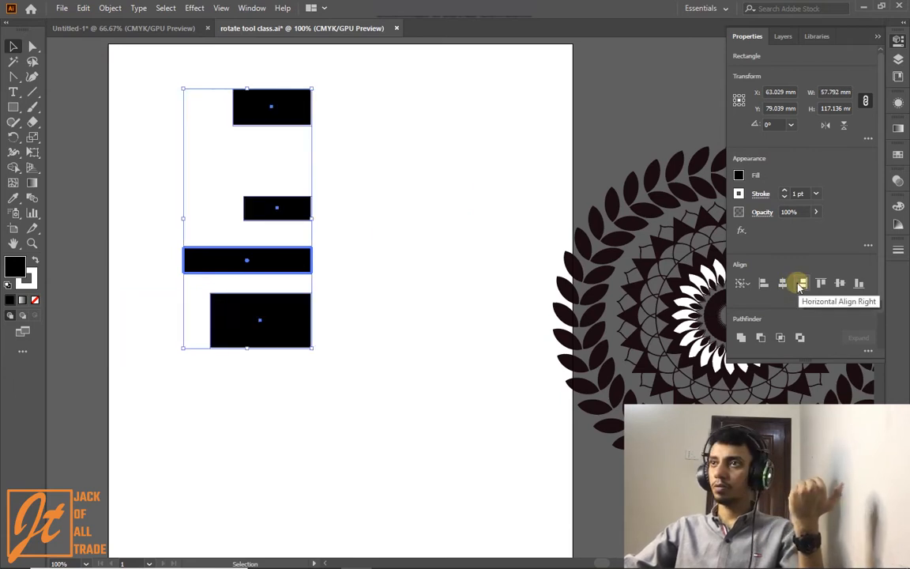
click(781, 285)
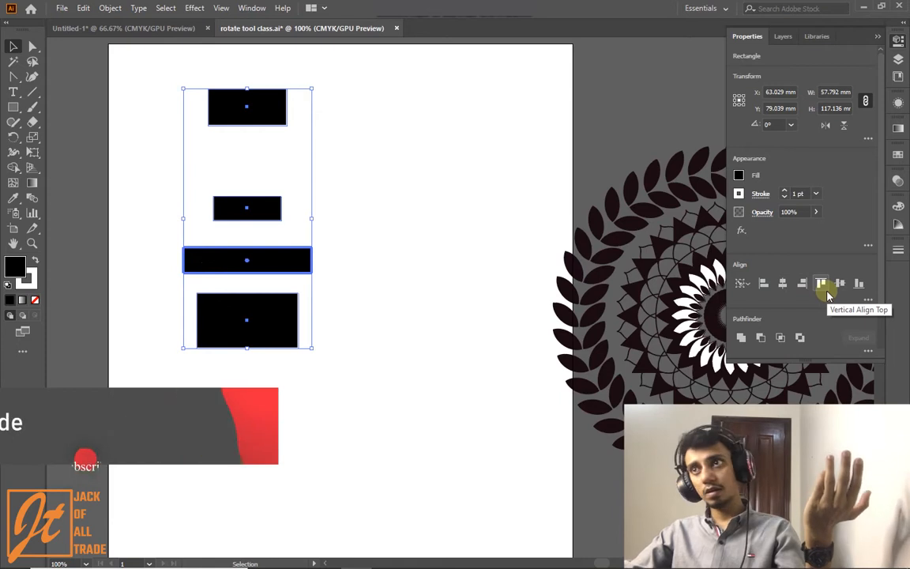
click(233, 187)
drag(244, 122, 377, 197)
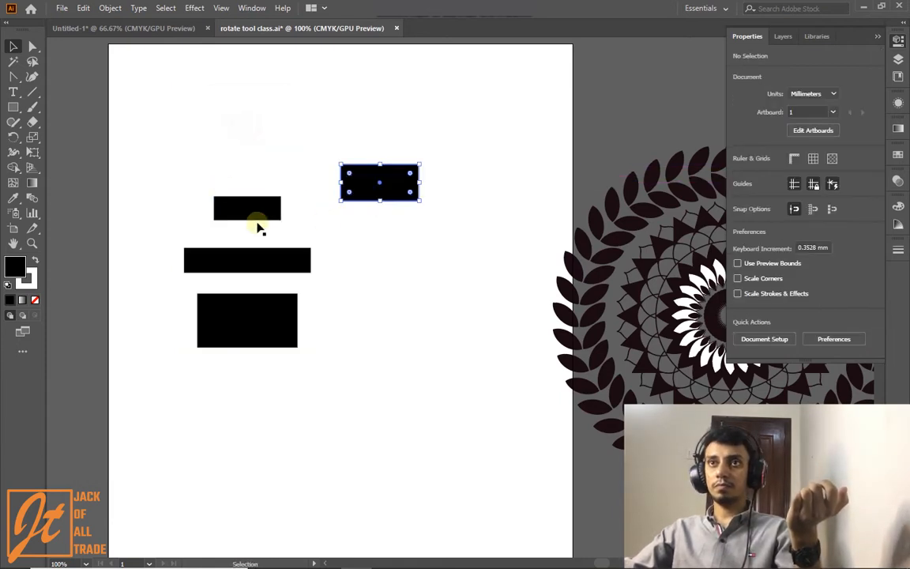
drag(251, 202, 209, 154)
drag(254, 253, 275, 254)
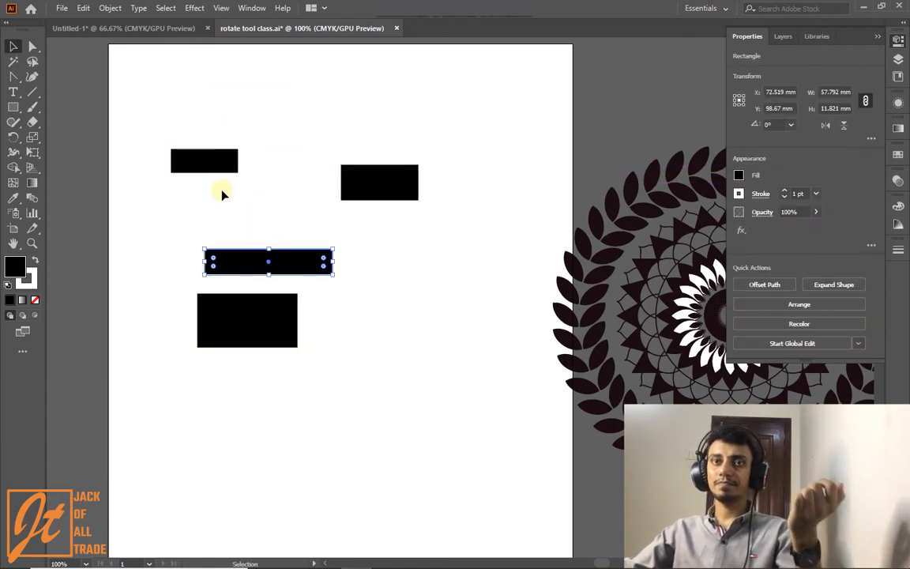
key(ctrl+z)
key(ctrl+z)
key(ctrl+z)
- Rotate all four rectangles together to 270° so they stand upright, and move them lower on the artboard
drag(178, 73, 343, 354)
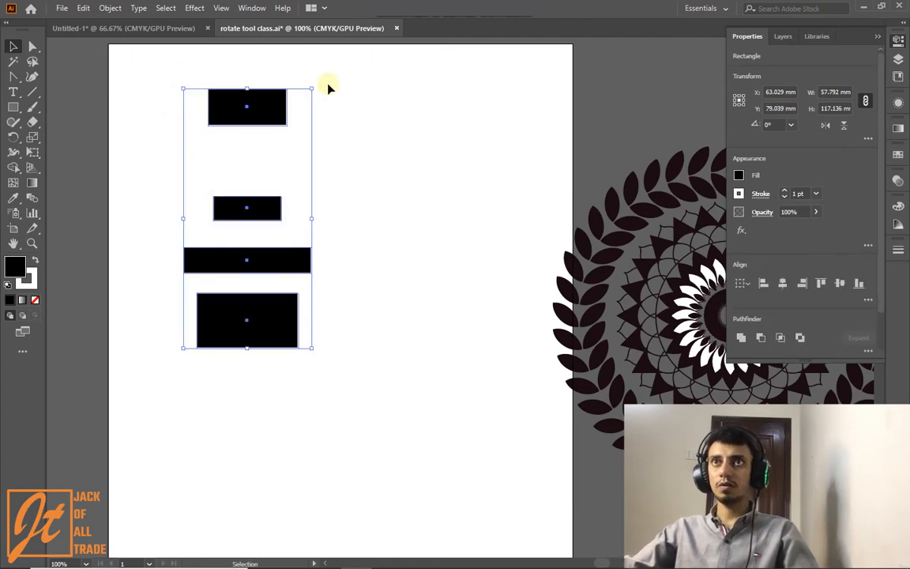
drag(318, 83, 434, 325)
drag(206, 229, 270, 325)
click(335, 399)
drag(169, 212, 374, 394)
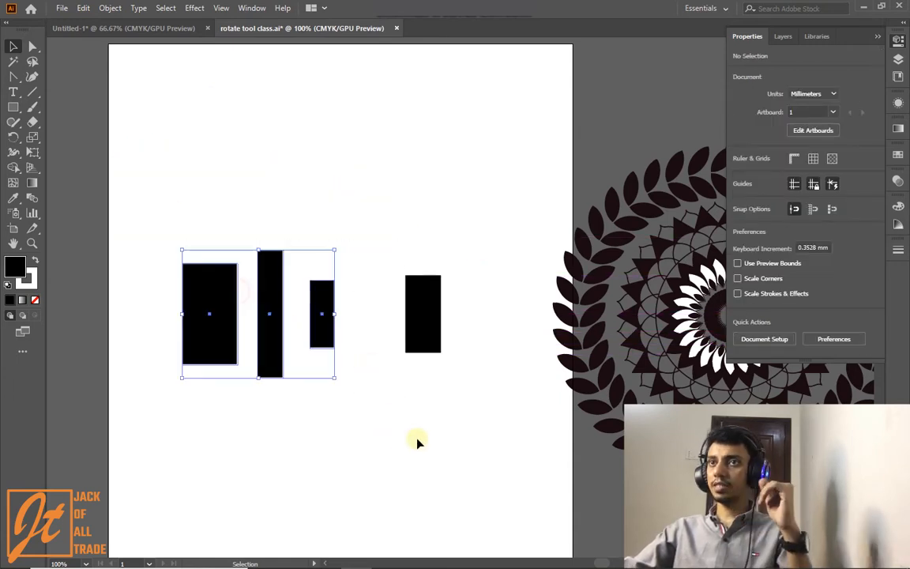
click(387, 314)
- Stagger the four upright rectangles at different heights on the artboard
drag(416, 314, 368, 261)
drag(328, 309, 331, 363)
drag(266, 286, 261, 195)
drag(220, 309, 220, 389)
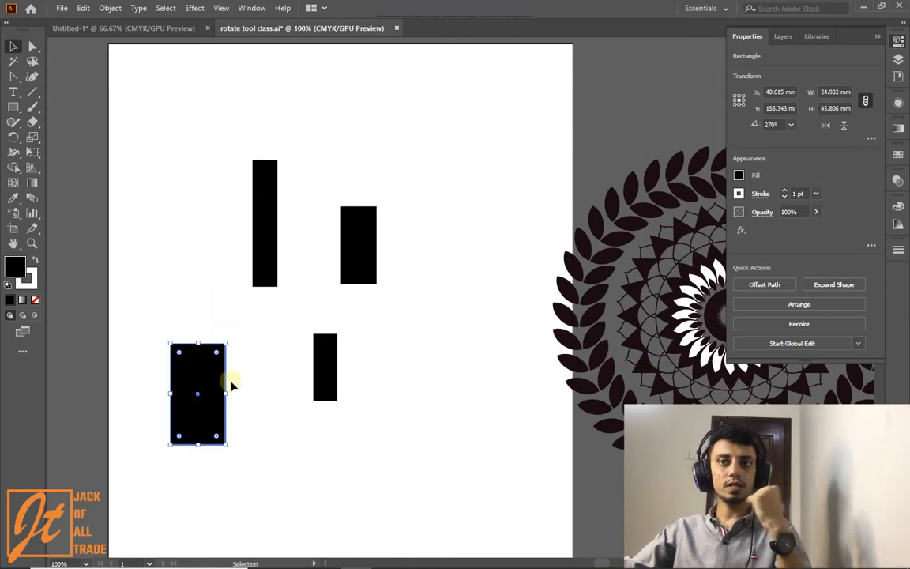
- Align all four upright rectangles vertically, applying top, centre and bottom alignment in turn
drag(154, 151, 455, 473)
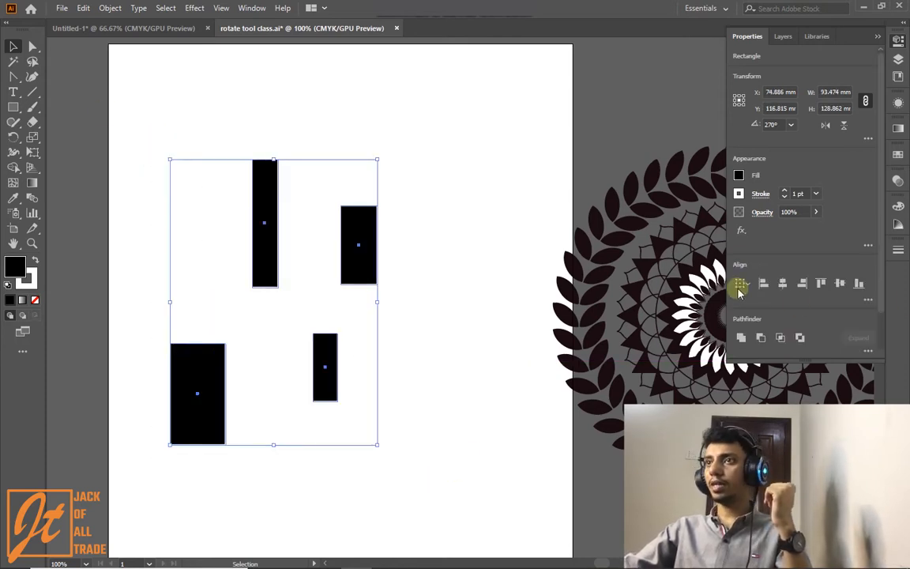
click(820, 283)
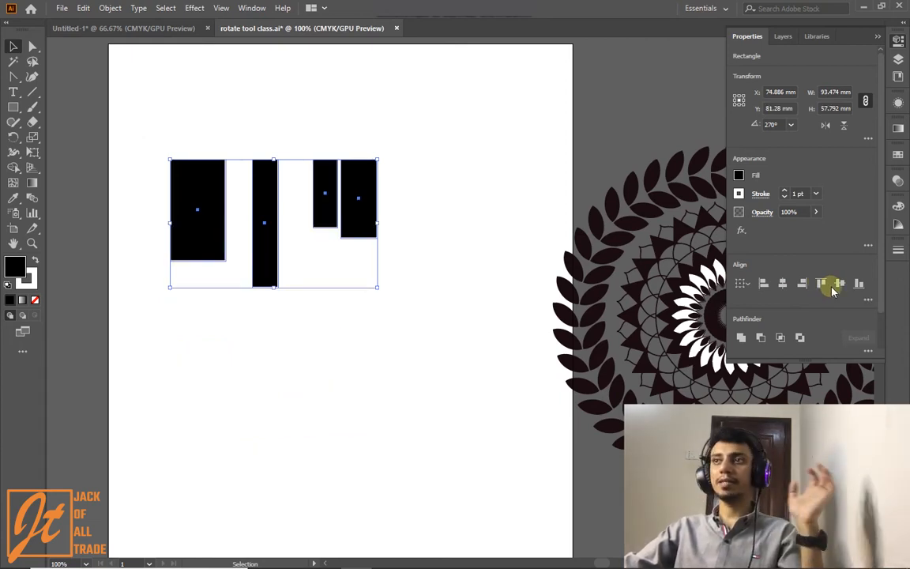
click(839, 284)
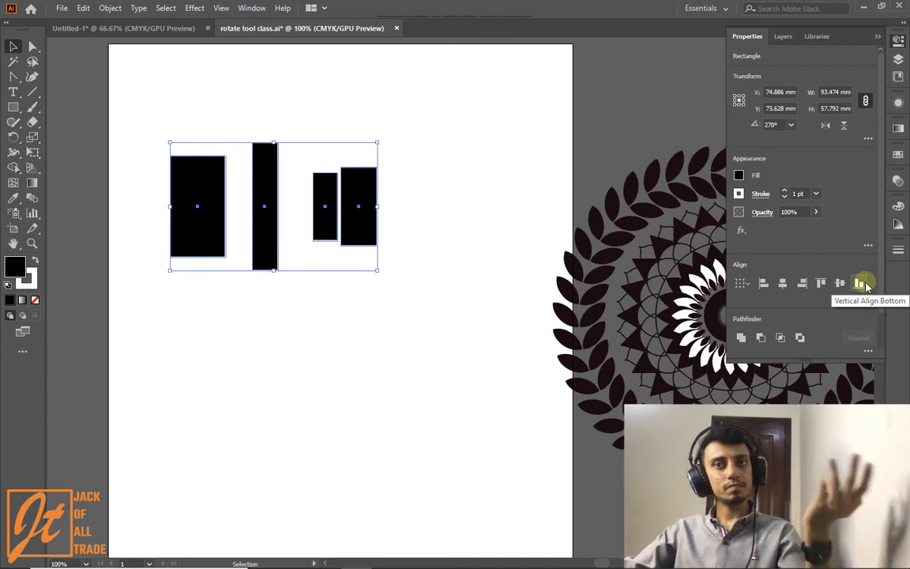
click(860, 283)
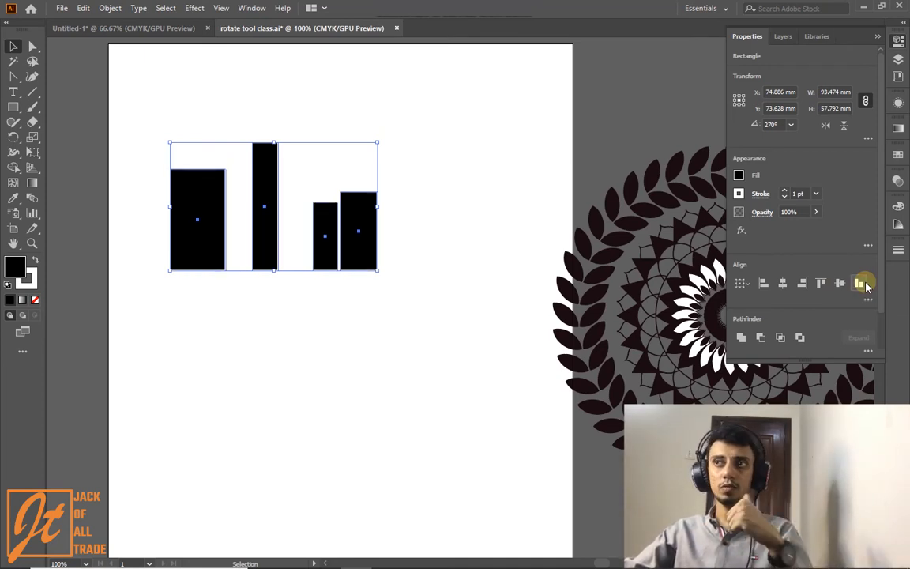
- With the tallest rectangle as key object, align all four by vertical centres, then by top edges
click(269, 235)
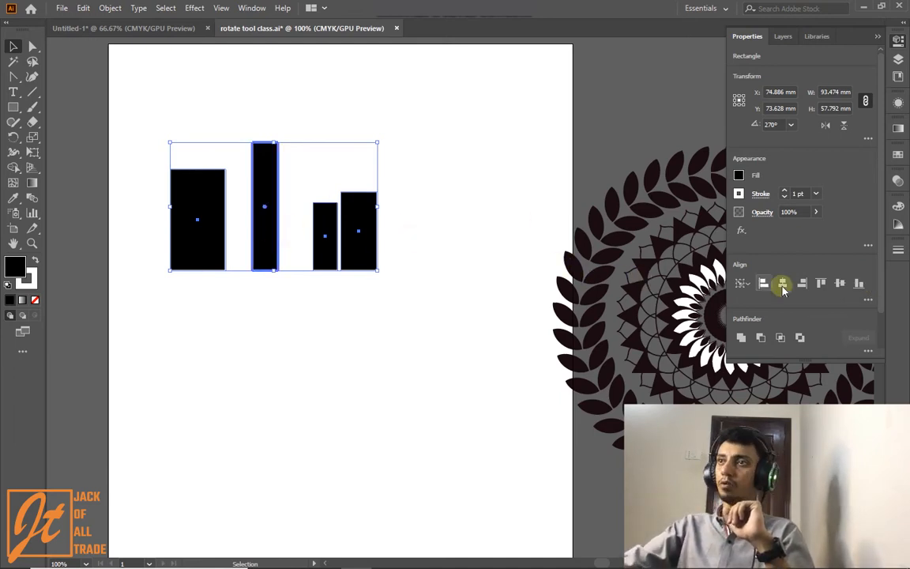
click(840, 284)
click(822, 283)
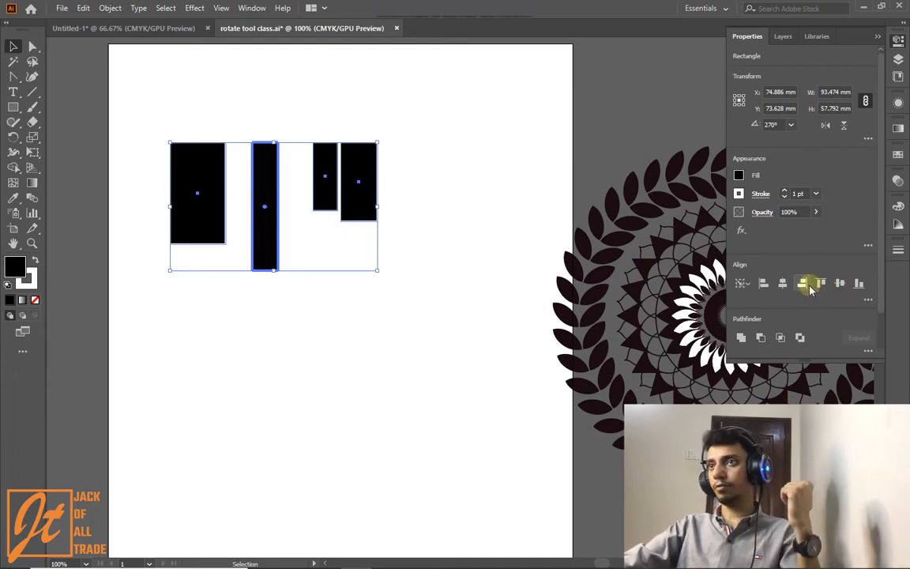
drag(138, 92, 413, 330)
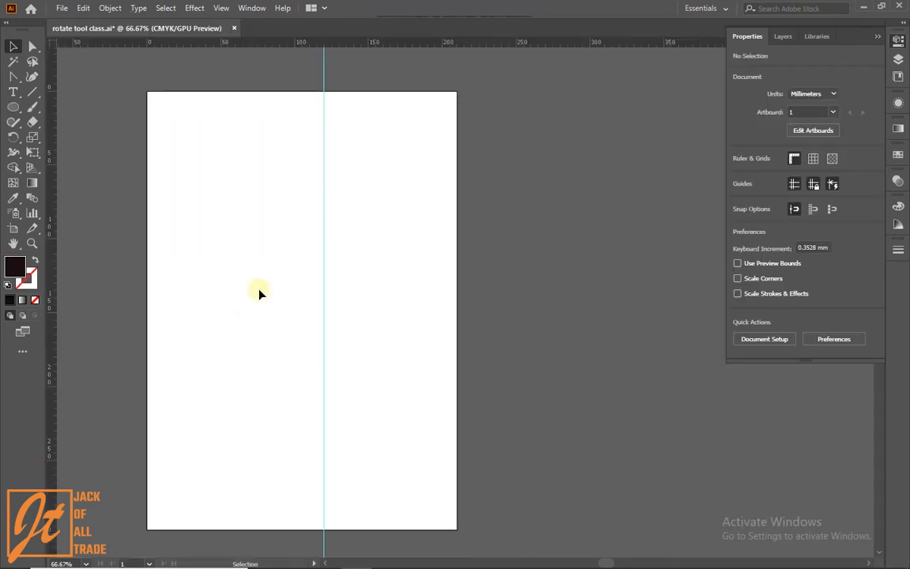
- Draw a narrow downward-pointing triangle about 17 mm wide with the Pen tool, adding an anchor point midway along its top edge
drag(14, 86, 41, 75)
click(269, 188)
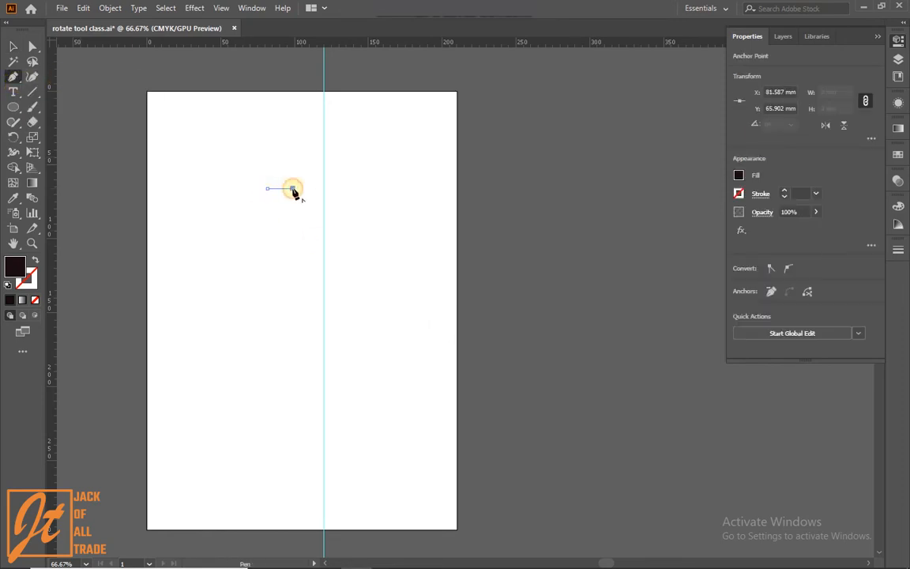
click(280, 253)
click(281, 188)
- Raise the triangle's middle top anchor to make the shape about 50 mm tall and smooth it into a rounded petal end
click(32, 47)
drag(281, 188, 281, 180)
drag(13, 77, 21, 91)
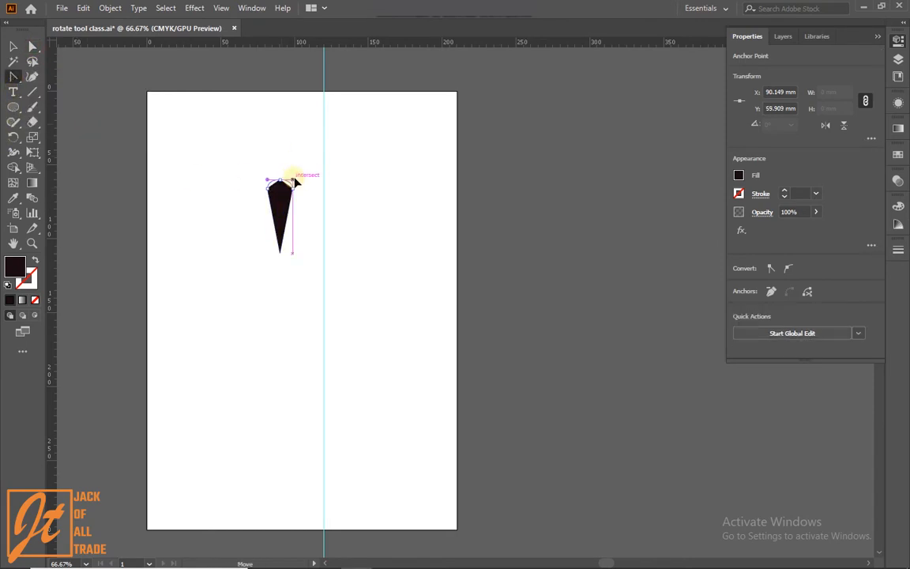
- Rotate a copy of the petal by 360/35 around a point below its tip and repeat the transformation until the ring is complete
click(281, 200)
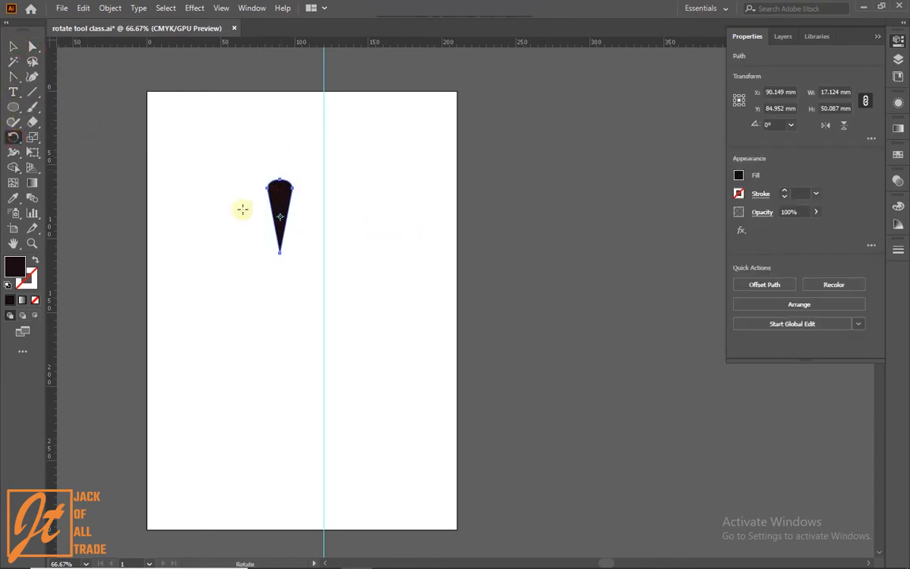
alt+click(278, 329)
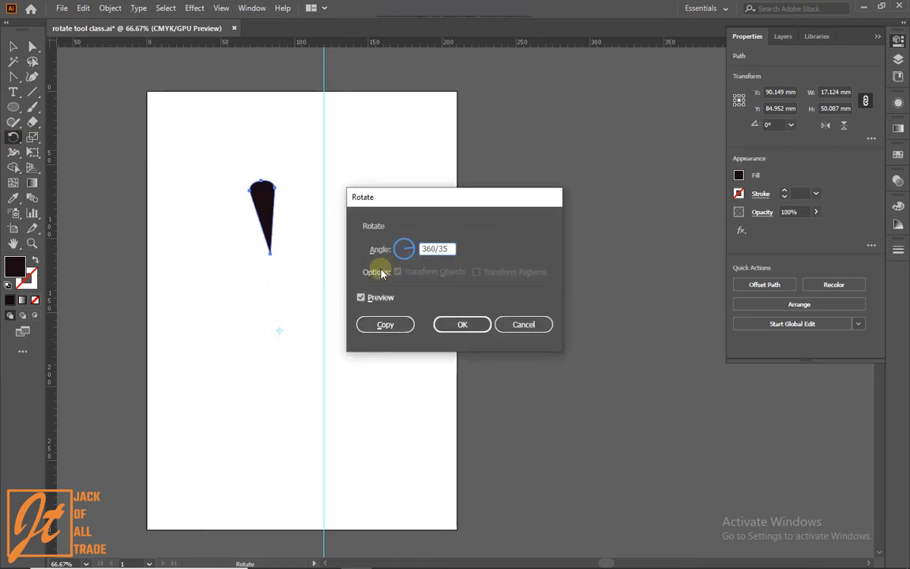
click(371, 322)
key(ctrl+d)
key(ctrl+d)
key(ctrl+d)
key(ctrl+d)
key(ctrl+d)
key(ctrl+d)
key(ctrl+d)
key(ctrl+d)
key(ctrl+d)
key(ctrl+d)
key(ctrl+d)
key(ctrl+d)
key(ctrl+d)
key(ctrl+d)
key(ctrl+d)
key(ctrl+d)
key(ctrl+d)
key(ctrl+d)
key(ctrl+d)
key(ctrl+d)
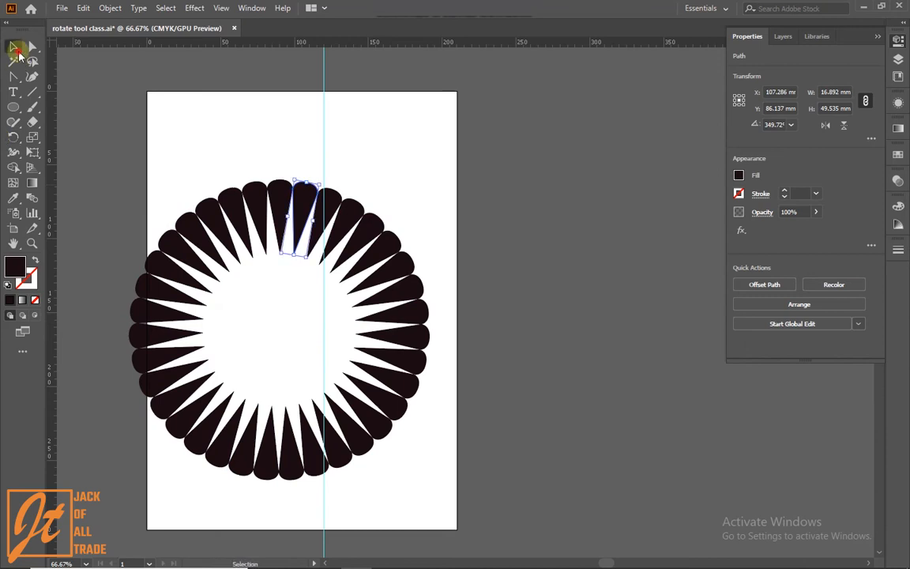
- Group all the petals into one ring and scale it down to about 71 mm across
key(ctrl+a)
right_click(379, 378)
click(427, 201)
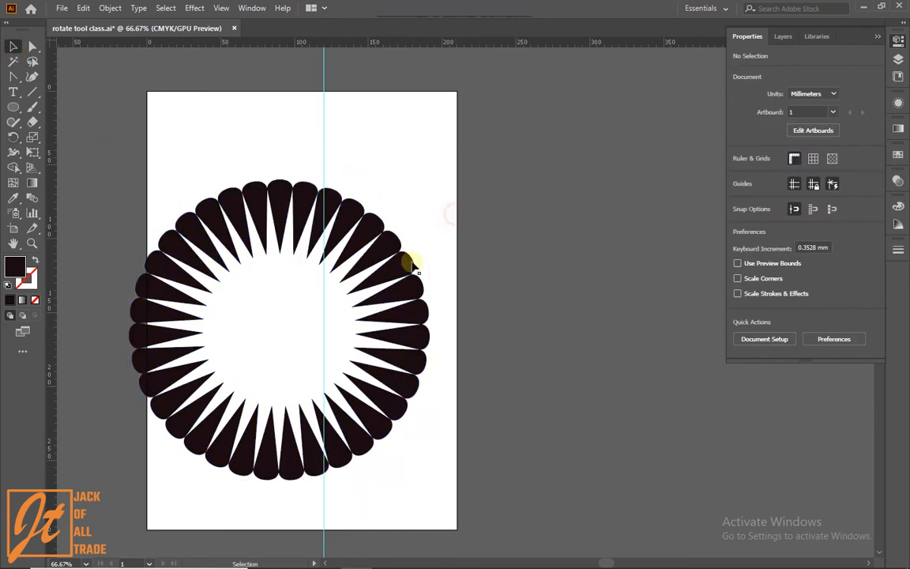
mouse_move(429, 480)
mouse_down()
mouse_move(363, 402)
mouse_move(330, 382)
mouse_up()
click(371, 362)
mouse_move(309, 276)
mouse_down()
mouse_move(441, 337)
mouse_move(478, 250)
mouse_up()
- Draw an unfilled, stroked circle about 32 mm across in the ring's opening and align the circle and ring by their vertical centres
key(l)
key(shift+x)
drag(469, 330, 458, 323)
click(13, 46)
drag(368, 207, 620, 389)
click(841, 285)
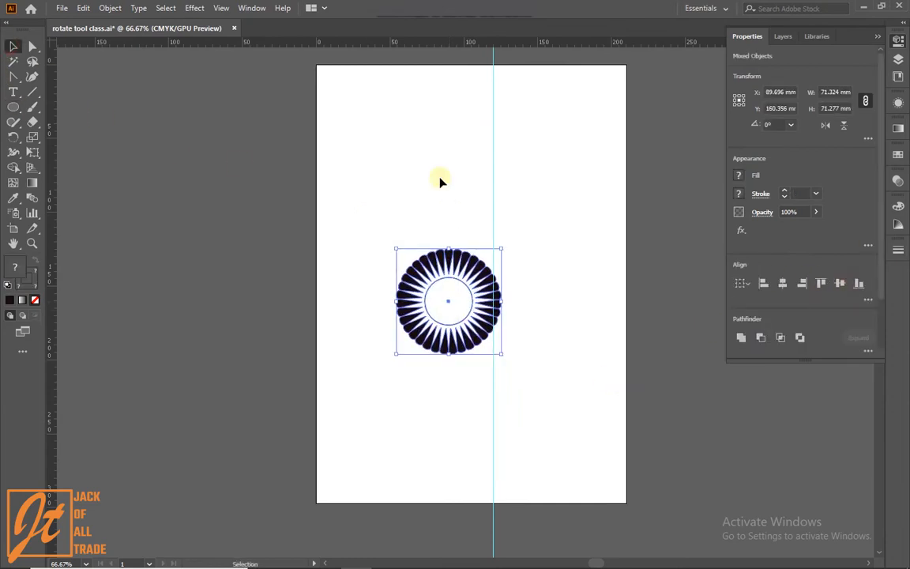
click(273, 143)
- Draw an upright ellipse about 14 by 42 mm above the ring and convert its top and bottom anchors into sharp corners
scroll(521, 240, up, 1)
drag(461, 201, 446, 321)
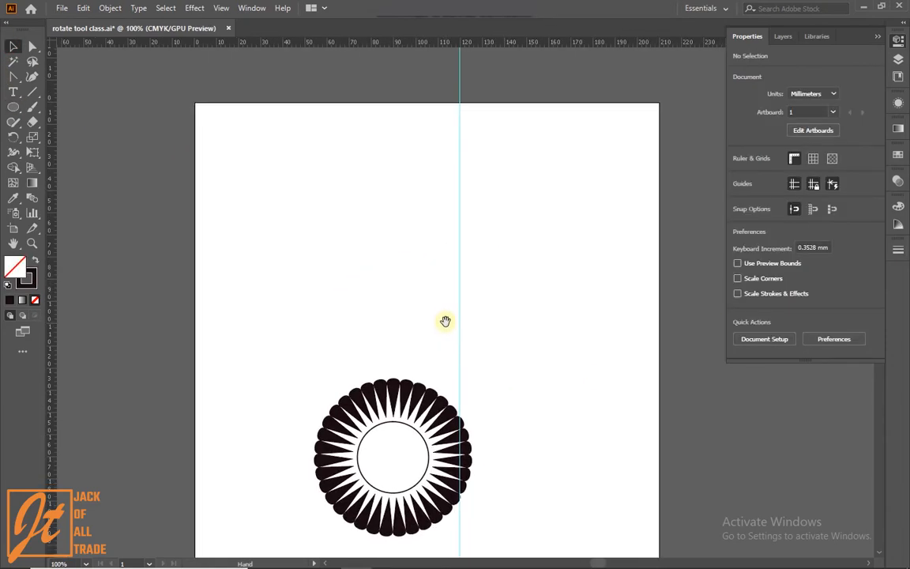
click(13, 107)
drag(338, 156, 371, 249)
click(354, 157)
click(354, 249)
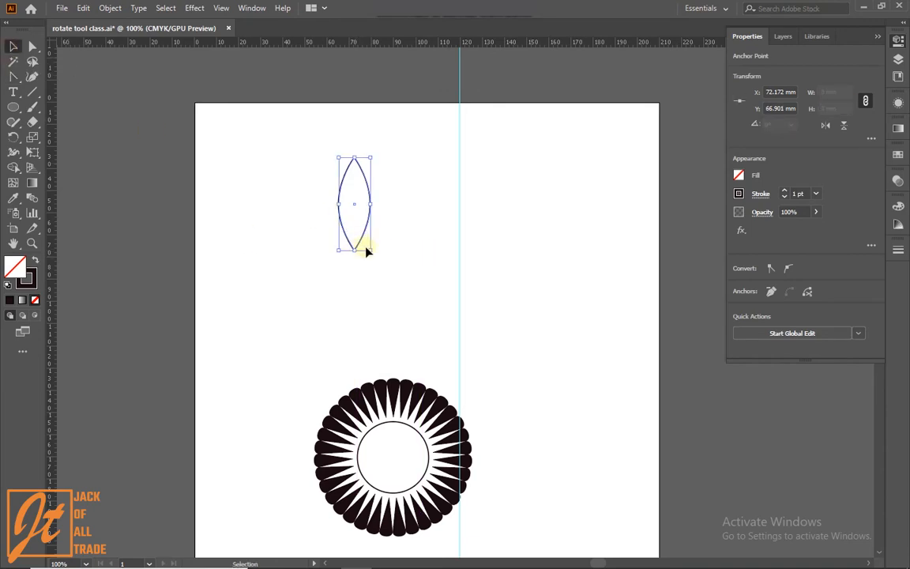
- Make a concentric copy of the leaf inside it, scaled down to about 11 by 32 mm
click(357, 207)
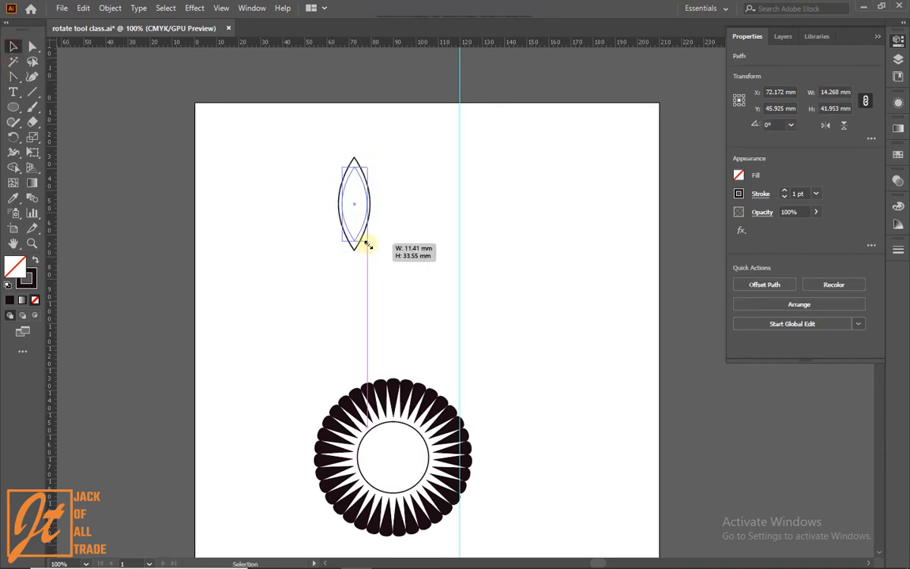
mouse_move(357, 207)
mouse_down()
mouse_move(405, 203)
mouse_move(355, 206)
mouse_up()
drag(371, 249, 366, 245)
- Fill the inner leaf with #FCFCFC and remove its stroke
double_click(14, 268)
click(531, 230)
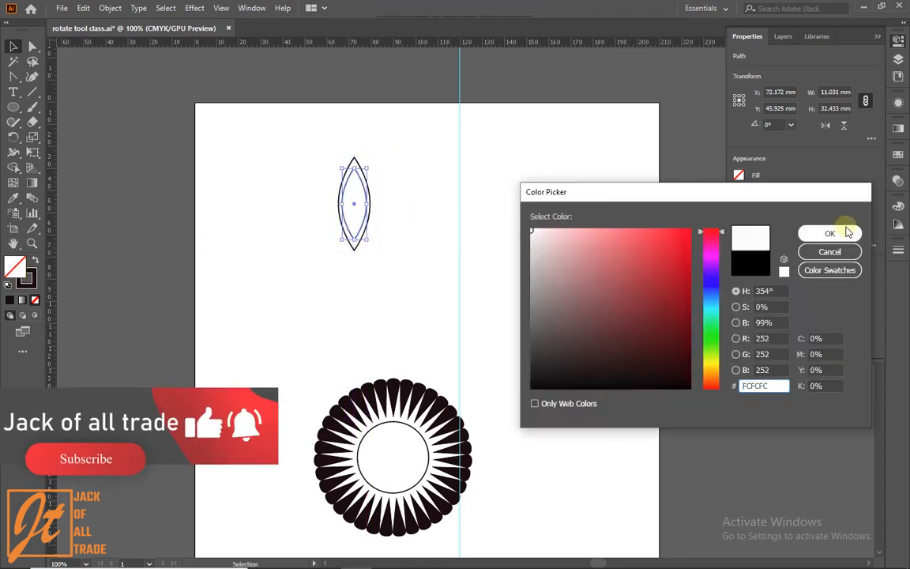
click(838, 232)
click(28, 279)
click(35, 299)
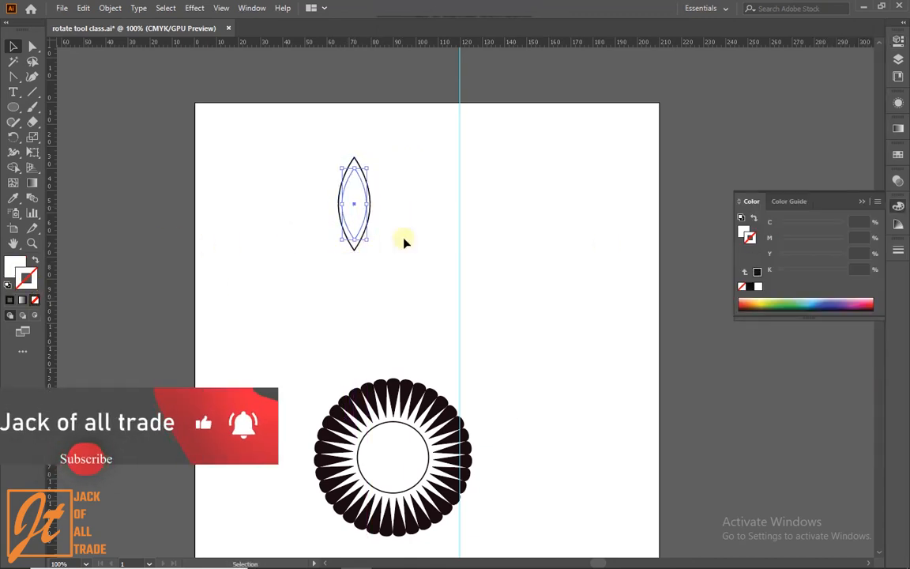
- Place a white leaf to one side and swap the outer leaf's fill and stroke to make it solid dark
mouse_move(354, 200)
mouse_down()
mouse_move(356, 208)
mouse_move(416, 212)
mouse_up()
click(359, 165)
click(35, 260)
- Move the smallest white leaf to the lower end of the nested leaves and fill it with #000A0A
drag(406, 250, 353, 230)
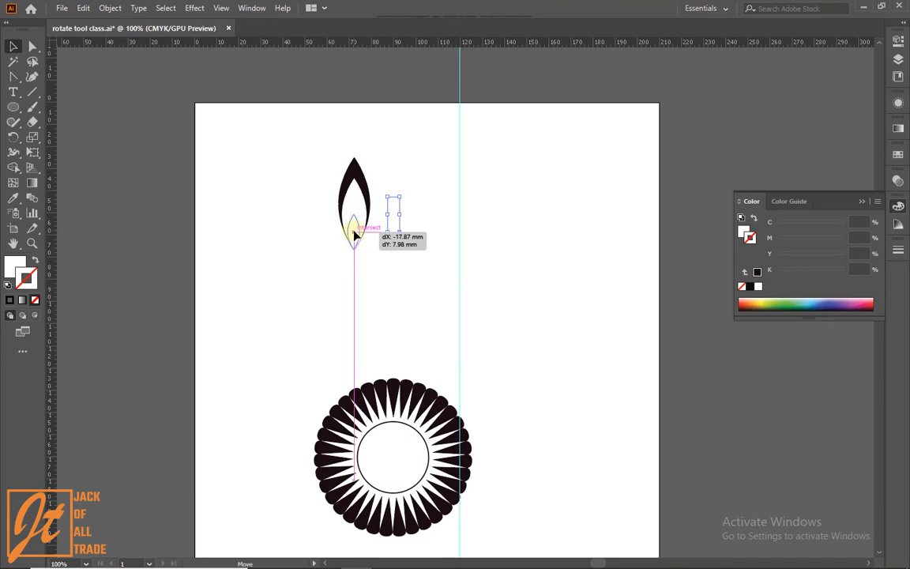
double_click(11, 268)
click(685, 379)
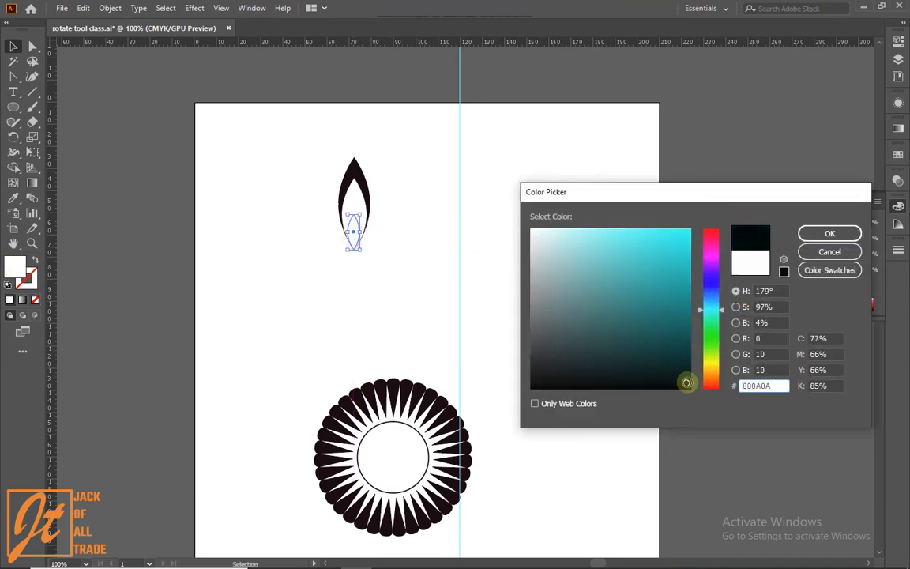
click(814, 234)
- Adjust the size and position of the dark inner leaf so it sits within the lower part of the white leaf
drag(308, 146, 428, 261)
scroll(393, 235, up, 2)
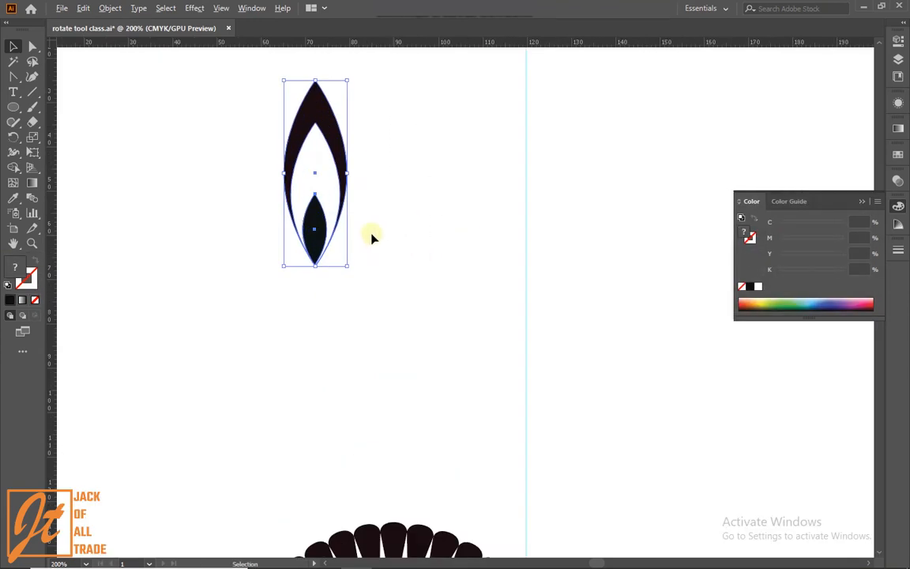
drag(373, 235, 432, 295)
click(435, 292)
click(379, 303)
drag(385, 333, 394, 349)
drag(376, 308, 374, 291)
click(434, 278)
click(459, 282)
- Group the three nested leaves into one object
drag(298, 154, 380, 252)
right_click(380, 252)
click(442, 328)
- Shrink the leaf motif to about half size and place it just above the top of the petal ring
scroll(440, 328, down, 3)
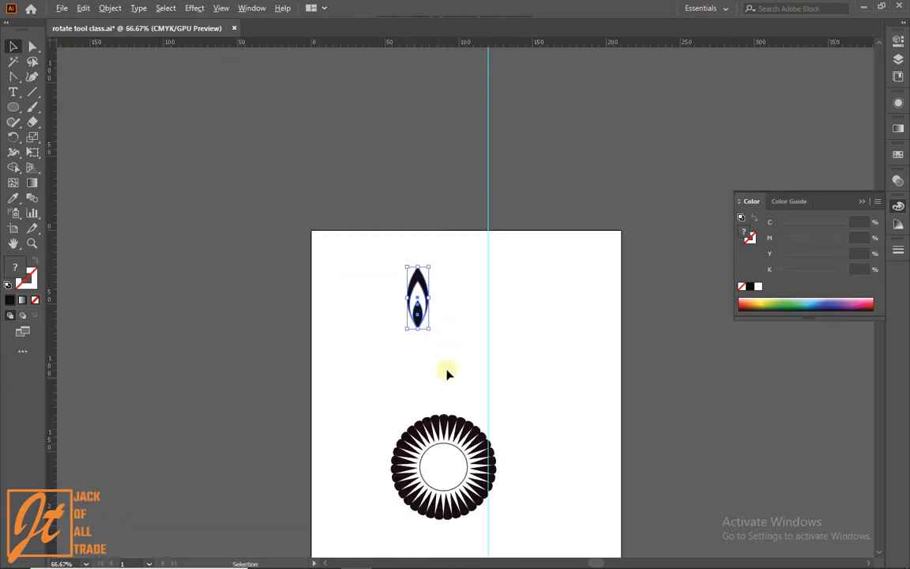
drag(417, 306, 445, 384)
scroll(449, 397, up, 4)
drag(427, 449, 416, 292)
scroll(415, 292, down, 2)
mouse_move(413, 237)
mouse_down()
mouse_move(424, 234)
mouse_move(437, 261)
mouse_move(425, 235)
mouse_up()
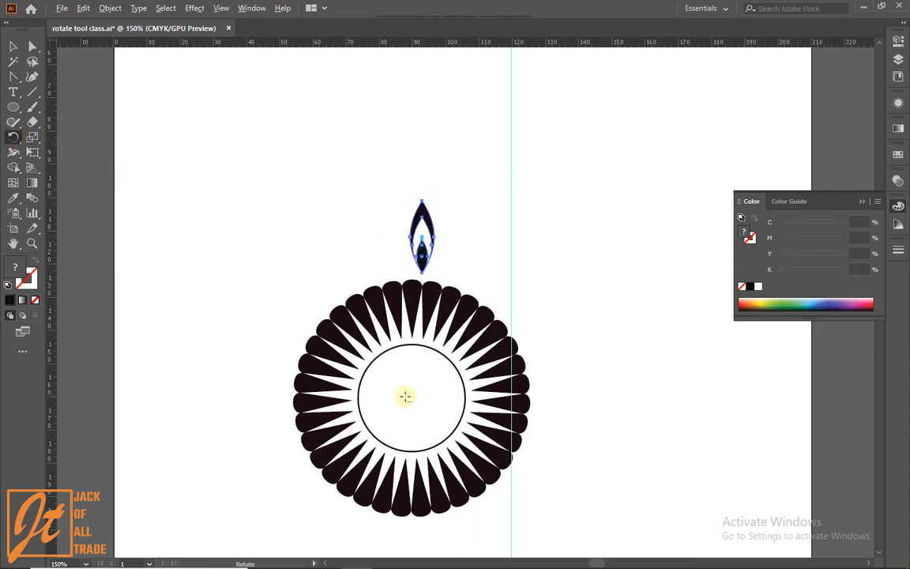
- Rotate a copy of the leaf motif by 360/35 around the circle's centre and repeat it until the leaves surround the petal ring
alt+click(412, 396)
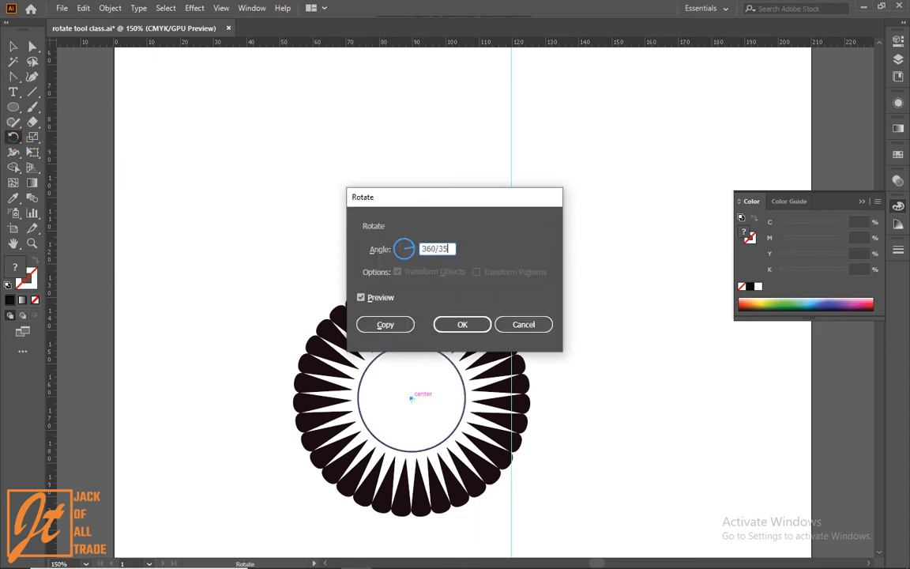
drag(411, 197, 651, 205)
click(609, 305)
click(609, 305)
click(627, 335)
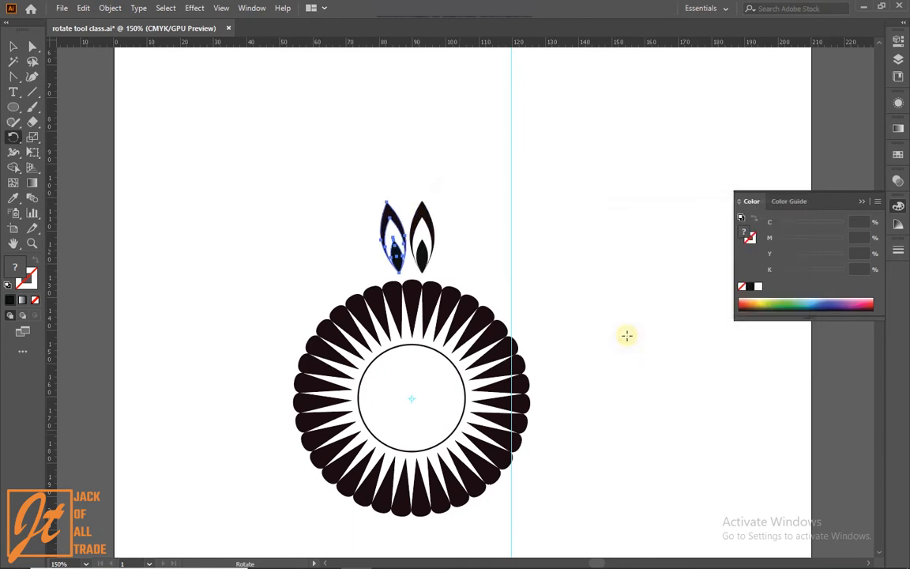
key(ctrl+d)
key(ctrl+d)
key(ctrl+d)
key(ctrl+d)
key(ctrl+d)
key(ctrl+d)
key(ctrl+d)
key(ctrl+d)
key(ctrl+d)
key(ctrl+d)
key(ctrl+d)
key(ctrl+d)
key(ctrl+d)
key(ctrl+d)
key(ctrl+d)
key(ctrl+d)
key(ctrl+d)
key(ctrl+d)
key(ctrl+d)
key(ctrl+d)
key(ctrl+0)
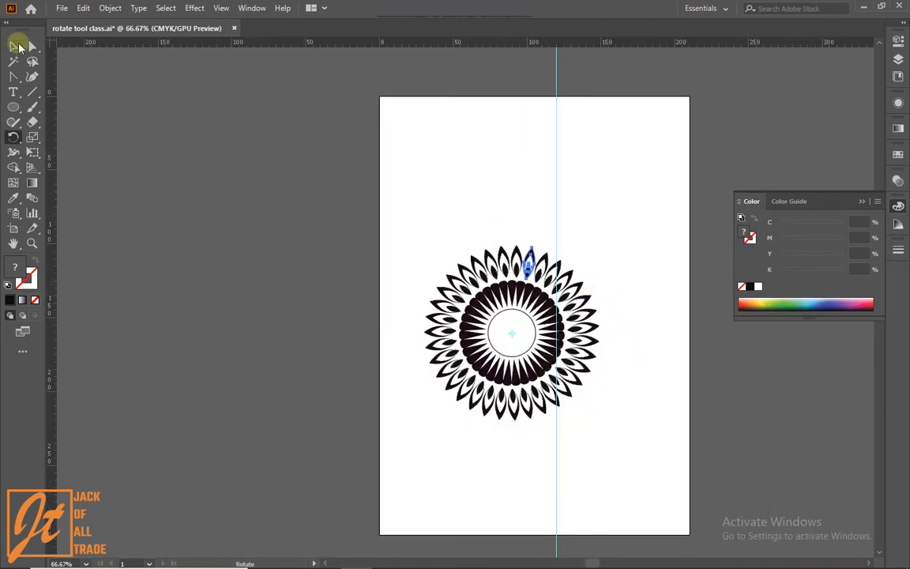
drag(528, 303, 642, 157)
key(ctrl+z)
key(ctrl+z)
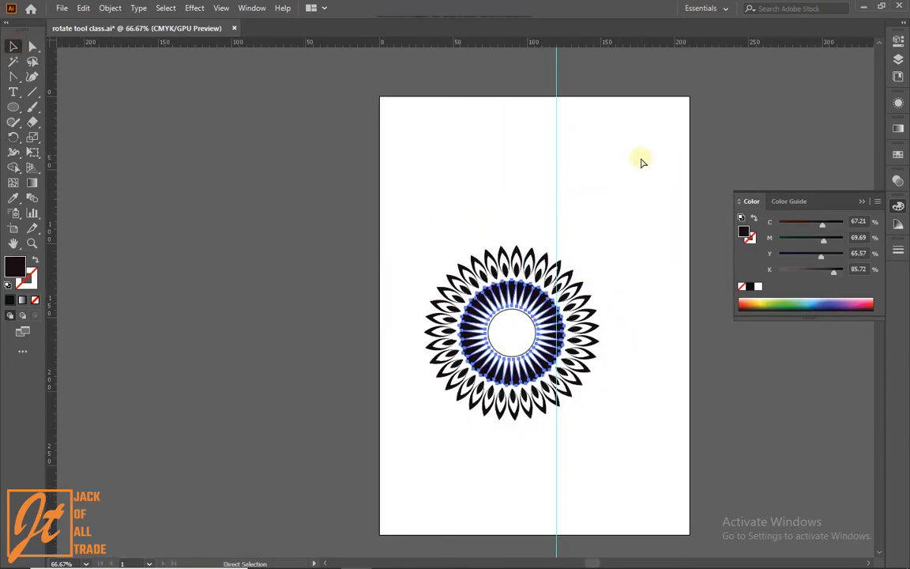
- Group the whole design and, within the group, enlarge the centre circle until it encloses the outer ring of leaves
drag(410, 229, 617, 437)
ctrl+click(664, 331)
scroll(418, 395, up, 2)
scroll(568, 467, down, 1)
drag(530, 430, 294, 368)
double_click(368, 300)
drag(362, 300, 523, 390)
scroll(562, 371, down, 2)
scroll(558, 365, up, 1)
click(549, 326)
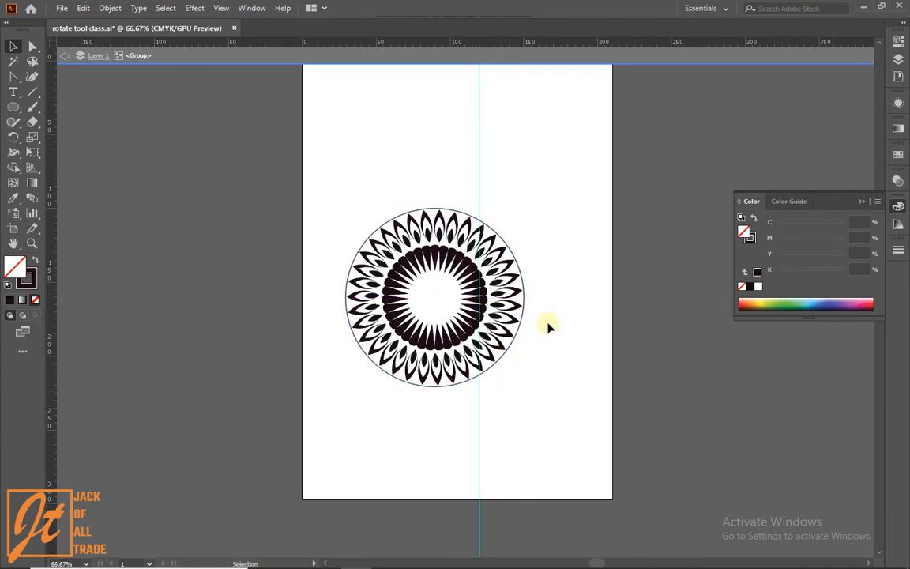
double_click(548, 326)
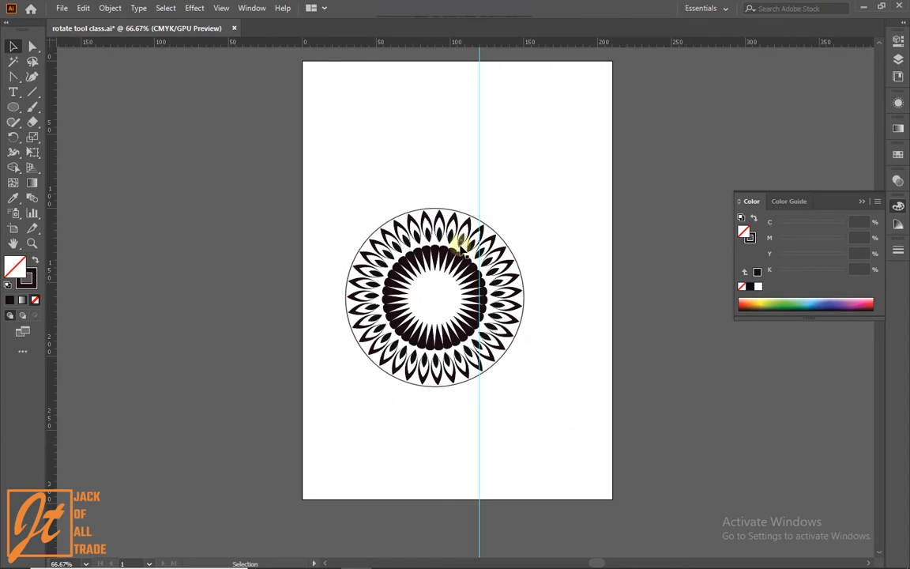
- Draw an unfilled circle about 36 mm across in the empty area above the mandala
drag(461, 249, 422, 386)
click(13, 107)
mouse_move(381, 237)
mouse_down()
mouse_move(463, 305)
mouse_move(435, 290)
mouse_up()
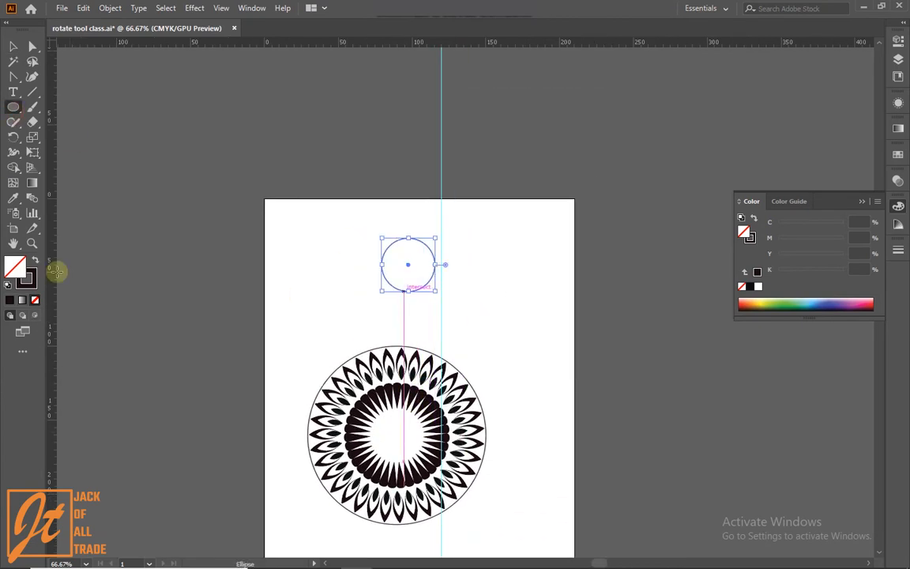
- Create a small solid dark triangle without a stroke beside the circle, using the Polygon tool
drag(10, 110, 67, 148)
click(461, 253)
key(Return)
click(34, 260)
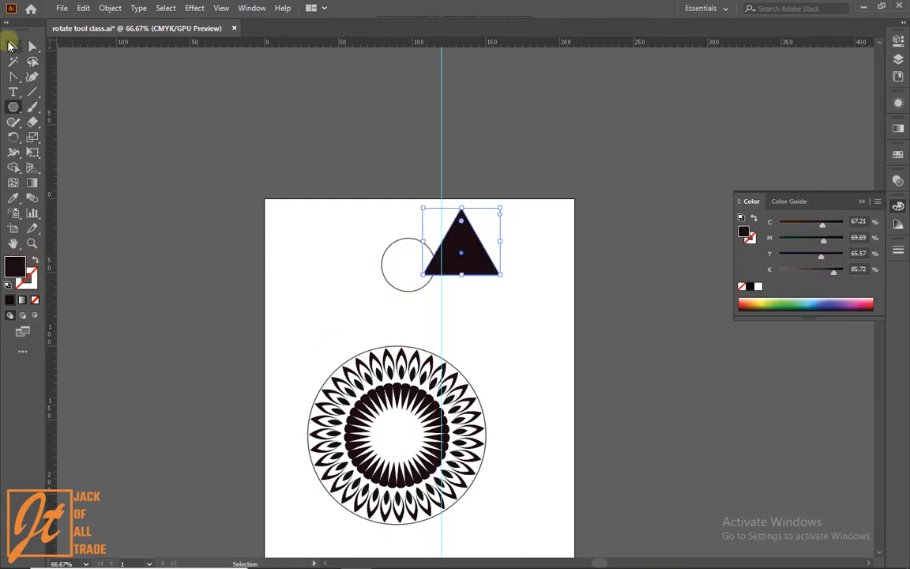
drag(500, 274, 483, 261)
- Centre the circle beneath the triangle, and enlarge and lower the triangle so its base overlaps the circle's upper edge
drag(414, 289, 469, 320)
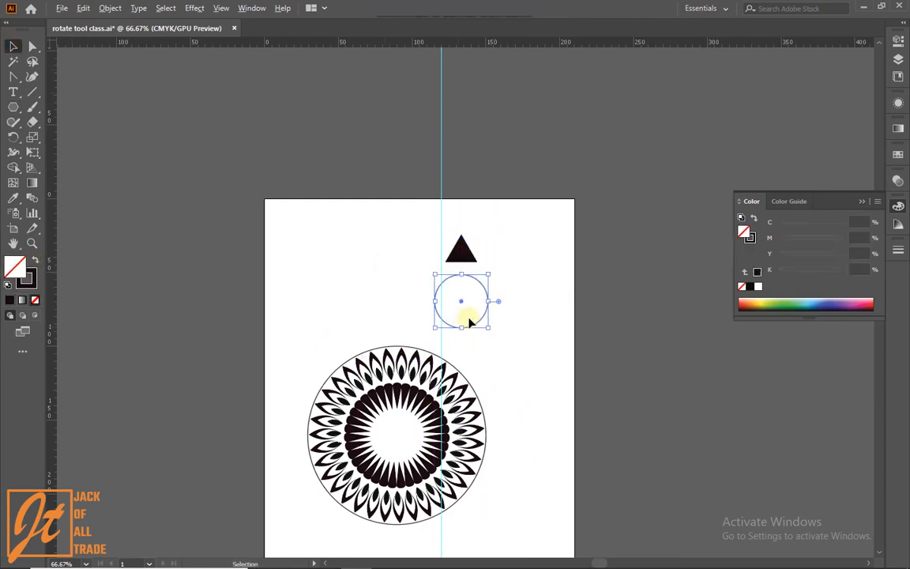
scroll(470, 319, up, 3)
click(475, 149)
drag(495, 148, 502, 158)
drag(445, 123, 445, 171)
- Try to cut the circle and the overlapping base area away from the triangle with Shape Builder
drag(288, 157, 482, 261)
click(14, 167)
alt+click(436, 202)
alt+click(432, 229)
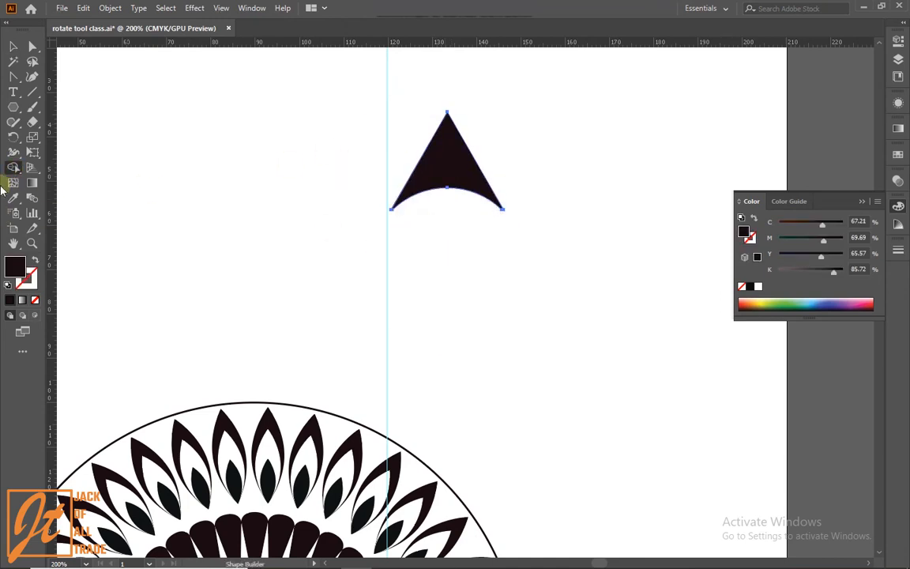
key(ctrl+z)
key(ctrl+z)
- Delete the circle's lowest anchor point to leave only its upper half as an arc
click(33, 46)
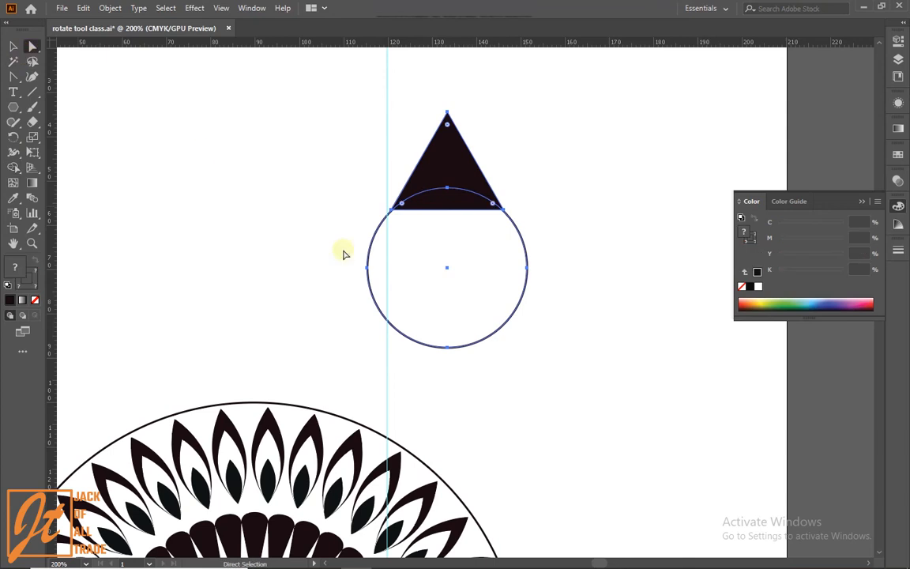
click(447, 350)
key(Delete)
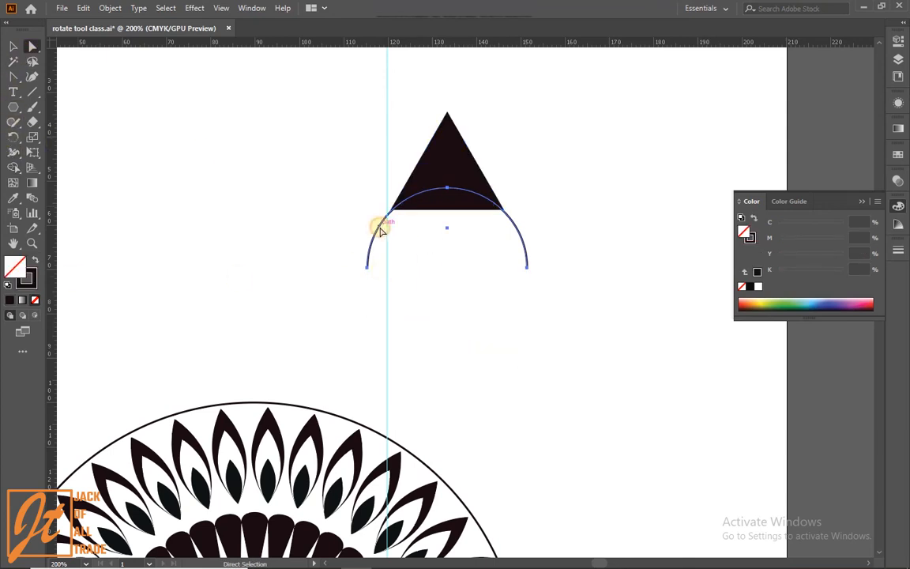
- Remove the part of the triangle below the arc with Shape Builder and group the remaining shape with the arc
key(v)
drag(99, 135, 537, 261)
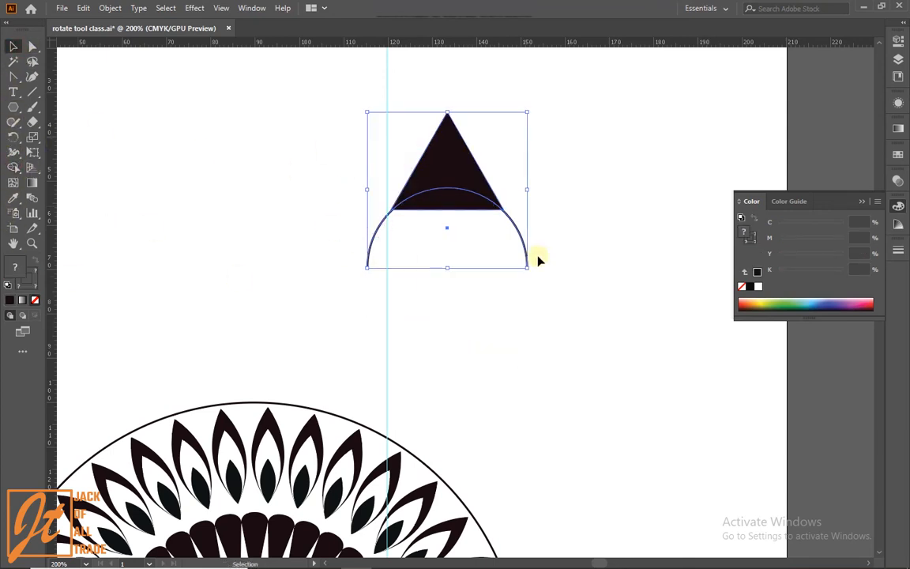
click(11, 166)
alt+click(447, 200)
click(11, 45)
right_click(437, 177)
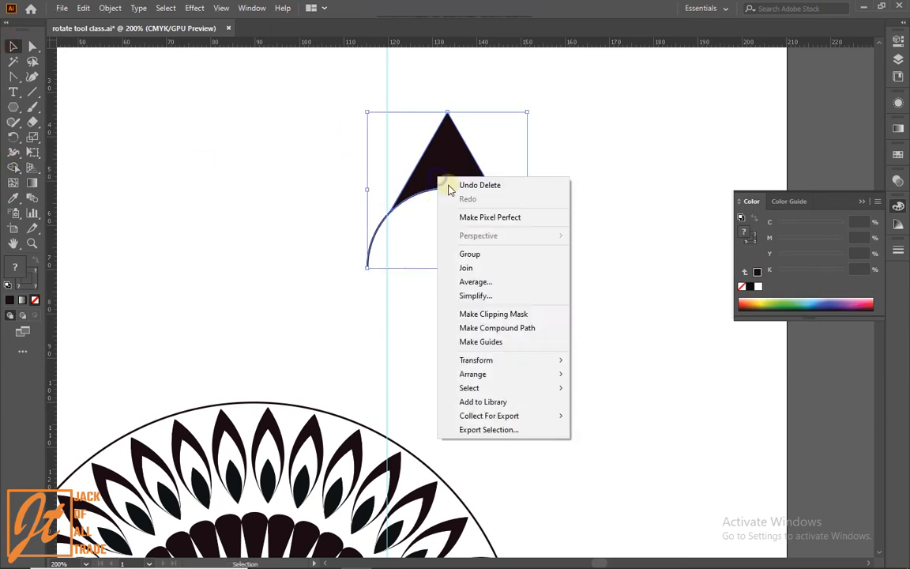
click(472, 252)
- Shrink the triangle-and-arc motif to about 14 mm wide and seat it on top of the mandala's outer circle
scroll(471, 248, down, 2)
drag(464, 204, 375, 277)
drag(412, 327, 370, 314)
click(400, 316)
scroll(379, 410, up, 2)
click(367, 218)
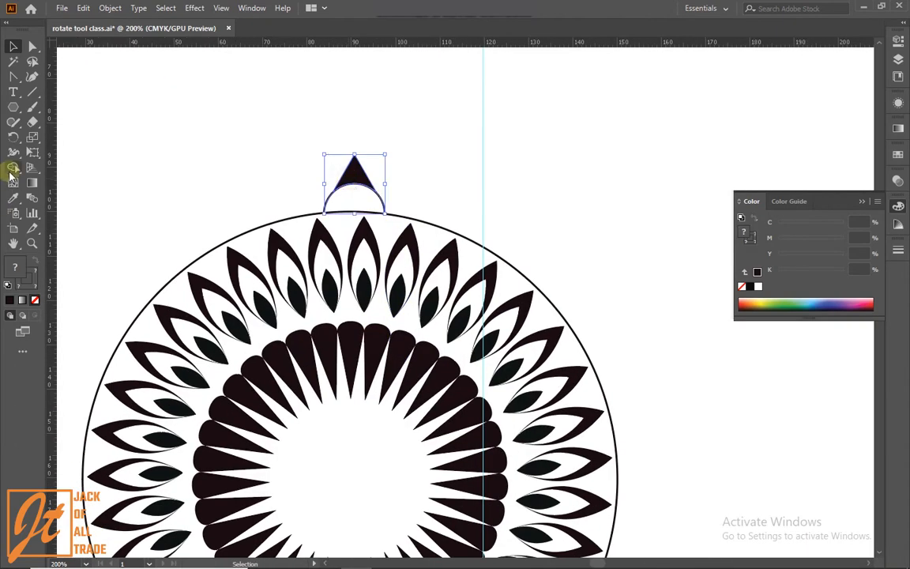
- Copy the triangle-and-arc motif around the mandala's centre in 10.29° rotation steps until the ring is complete
alt+click(350, 478)
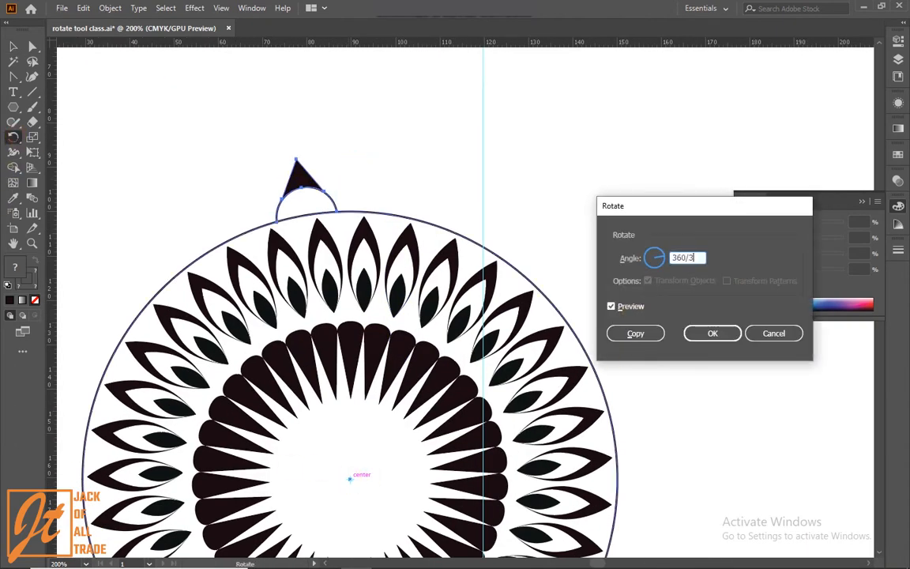
click(611, 306)
click(632, 332)
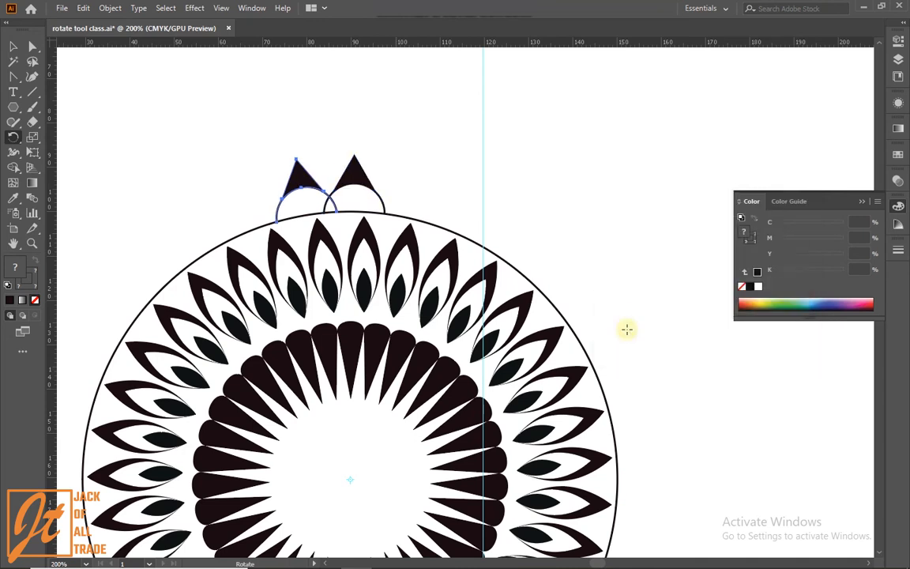
key(ctrl+d)
key(ctrl+d)
key(ctrl+d)
key(ctrl+d)
key(ctrl+d)
key(ctrl+d)
key(ctrl+d)
key(ctrl+d)
key(ctrl+d)
key(ctrl+d)
key(ctrl+d)
key(ctrl+d)
key(ctrl+d)
key(ctrl+d)
key(ctrl+d)
key(ctrl+d)
key(ctrl+d)
key(ctrl+d)
key(ctrl+d)
key(ctrl+d)
scroll(628, 319, down, 3)
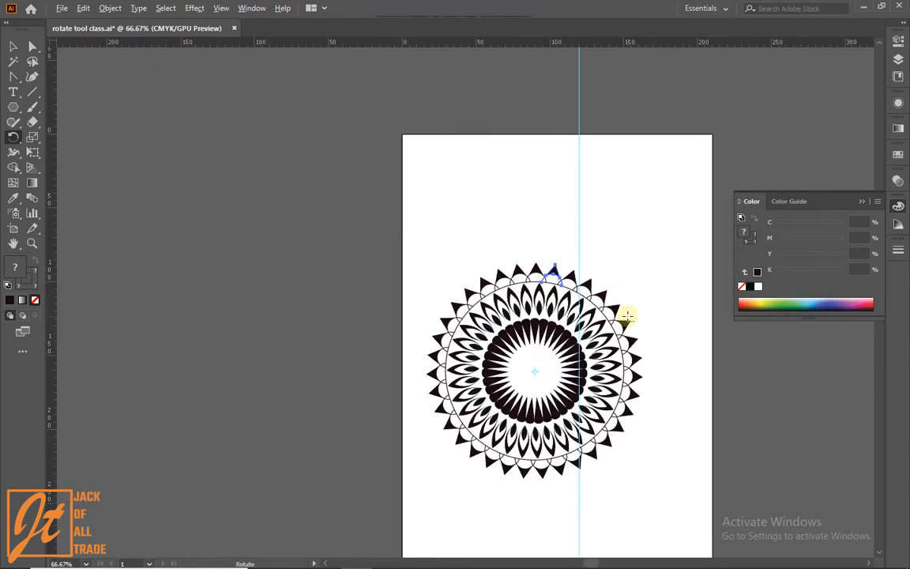
- Group the whole mandala and move it up toward the right side of the artboard
drag(607, 403, 632, 456)
drag(408, 238, 687, 507)
key(ctrl+g)
click(539, 364)
drag(540, 385, 594, 362)
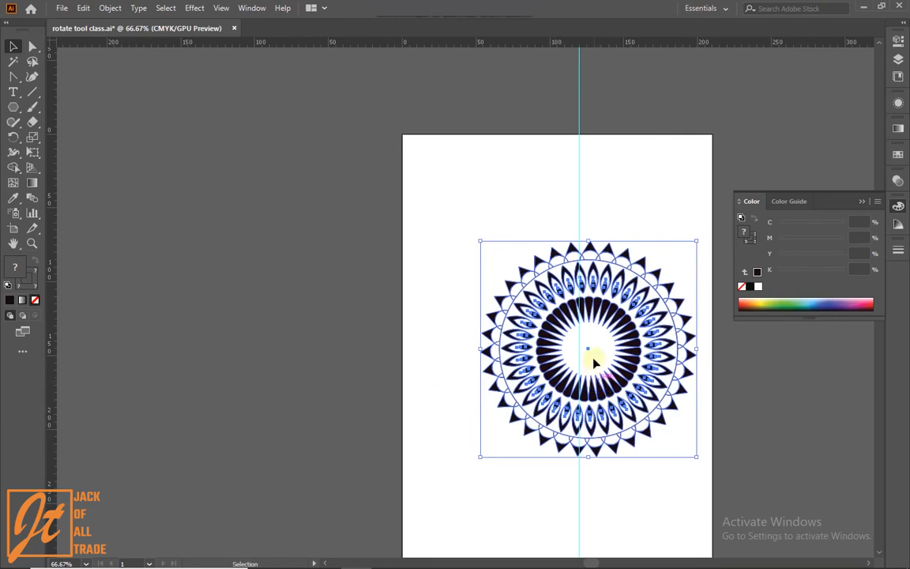
- Draw an open S-shaped curve about 26 mm wide and 35 mm tall with the Pen tool above the mandala
drag(13, 76, 72, 78)
scroll(507, 189, up, 3)
click(428, 124)
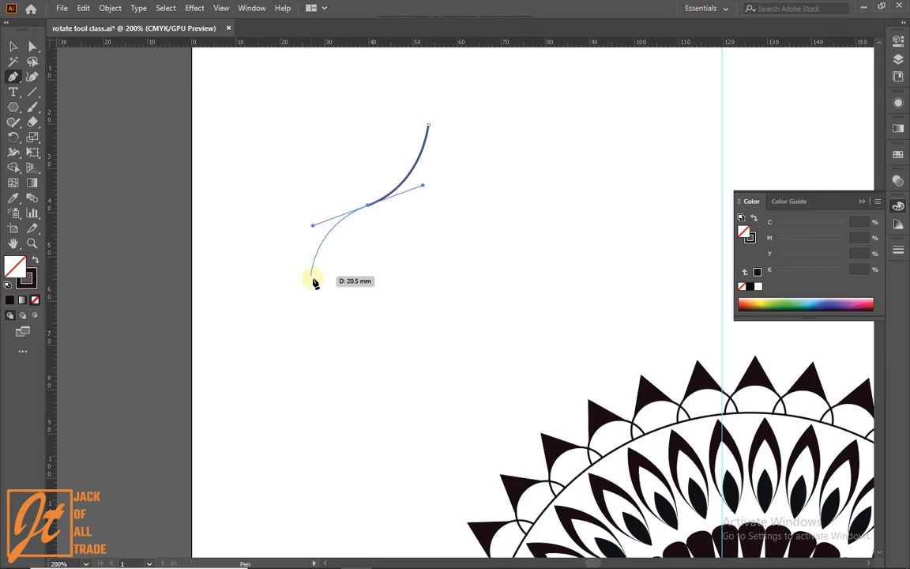
right_click(412, 175)
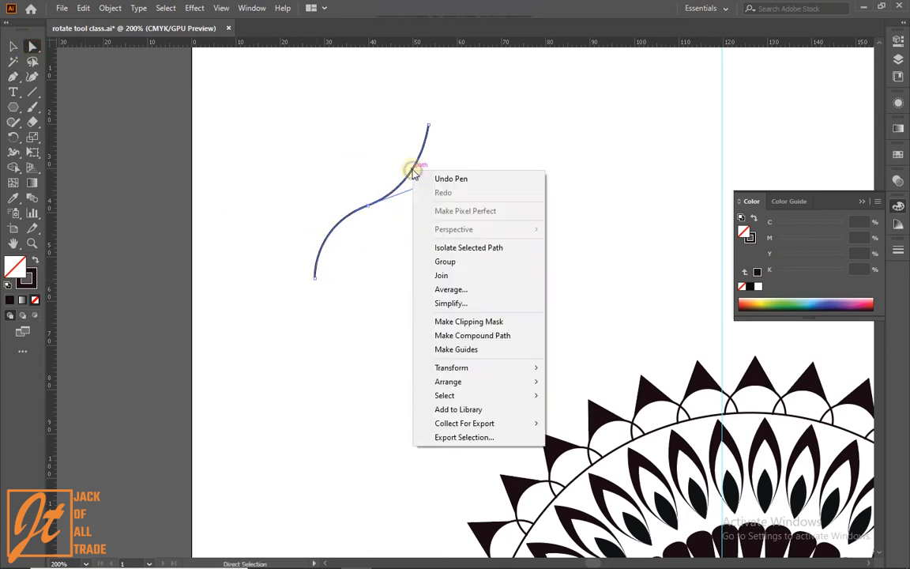
click(280, 154)
- Reflect a copy of the S-curve across a vertical axis and join both halves at the tip into a pointed arch
right_click(401, 189)
mouse_move(466, 376)
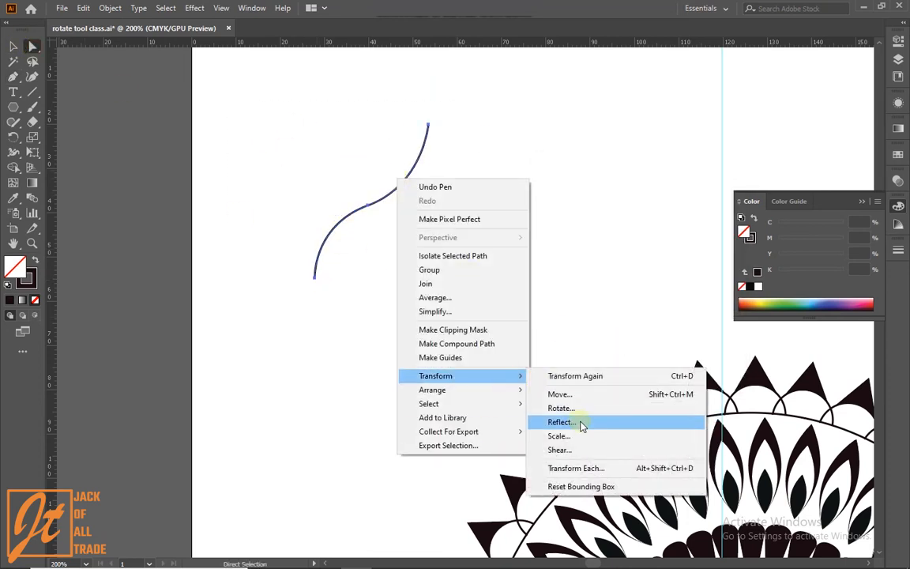
click(582, 422)
click(518, 338)
drag(396, 214, 509, 205)
click(133, 128)
drag(13, 127, 59, 181)
scroll(76, 173, down, 3)
- Shrink the pointed arch to about 11 mm wide and seat it between two neighbouring triangle tips on top of the mandala
drag(222, 197, 321, 242)
scroll(321, 243, up, 4)
drag(303, 131, 254, 177)
click(324, 250)
drag(719, 195, 753, 226)
click(270, 181)
drag(283, 208, 259, 193)
drag(245, 171, 244, 189)
click(296, 161)
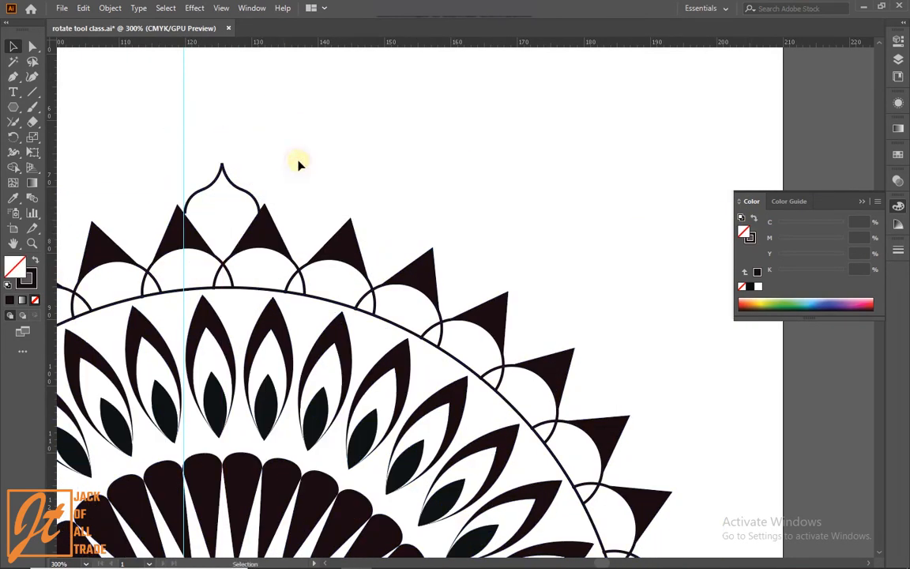
- Copy the pointed arch around the mandala's centre in 10.29° rotation steps to form a closed outer ring
scroll(294, 193, down, 2)
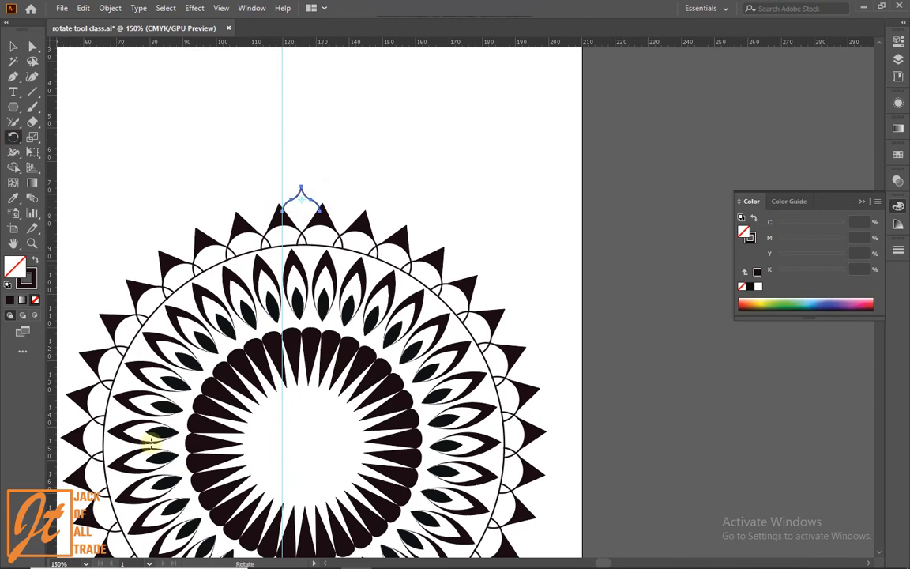
alt+click(304, 444)
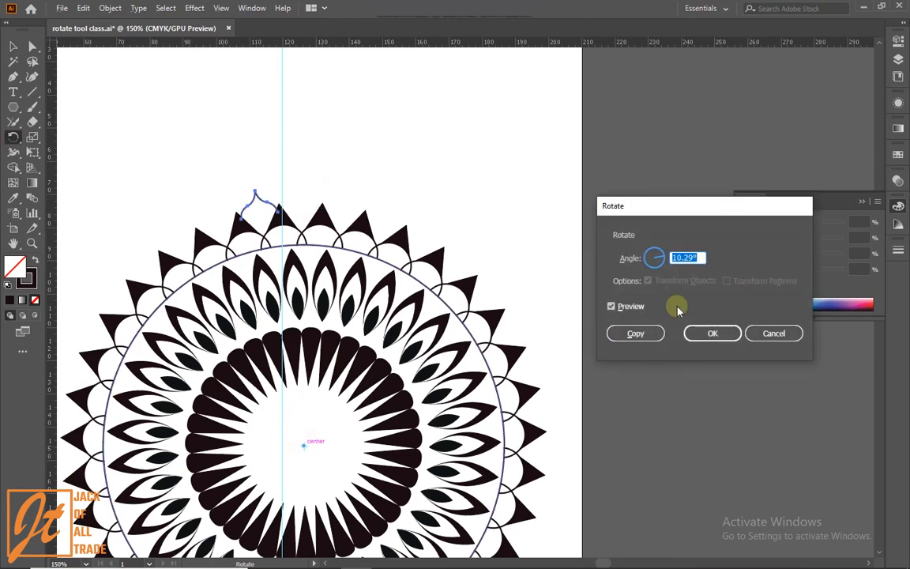
click(619, 337)
key(ctrl+d)
key(ctrl+d)
key(ctrl+d)
key(ctrl+d)
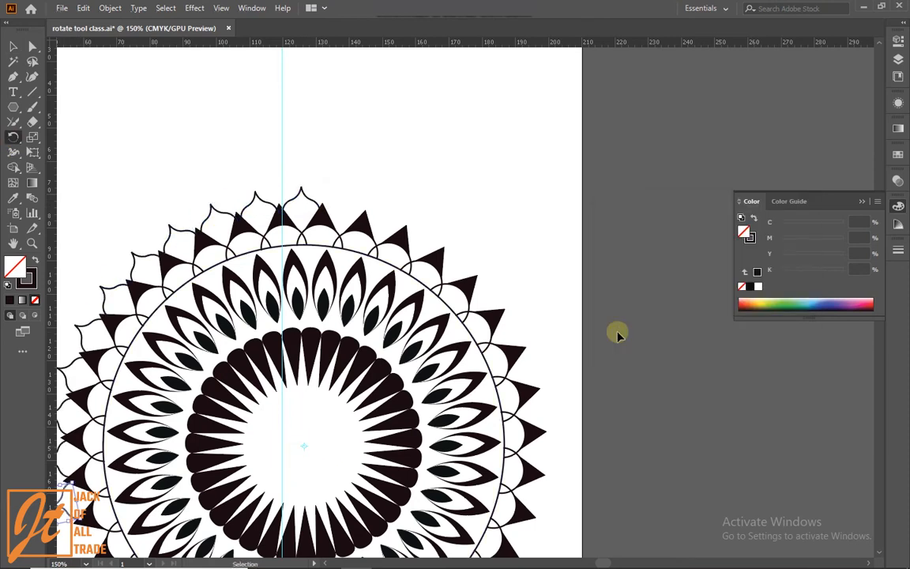
scroll(548, 321, down, 3)
- Select all the mandala's rings together with the new arch ring and group them
click(12, 45)
drag(355, 257, 670, 511)
right_click(506, 353)
click(538, 448)
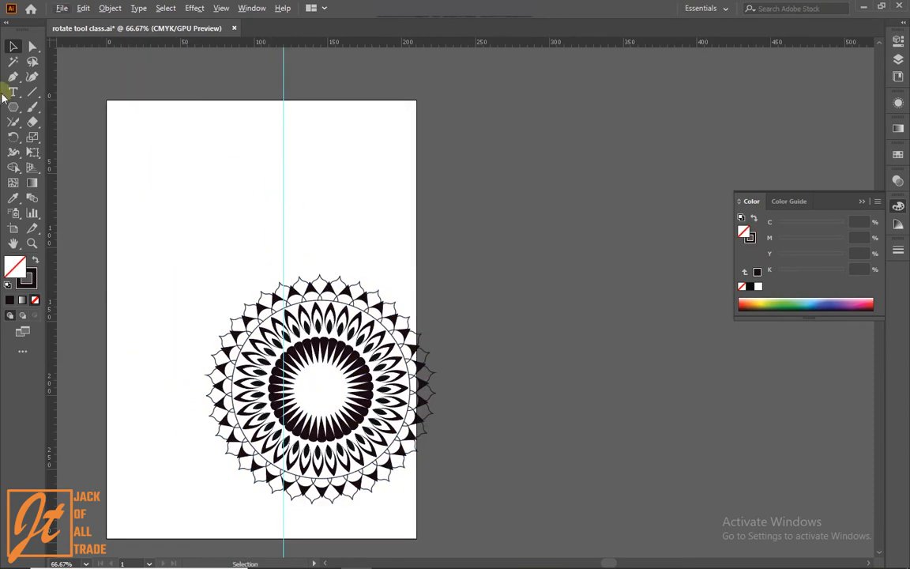
click(13, 107)
drag(185, 164, 241, 211)
key(Delete)
- Draw an unfilled circle about 98 mm in diameter in the artboard's empty upper area
drag(13, 107, 55, 126)
drag(147, 100, 292, 238)
key(v)
drag(218, 171, 219, 193)
click(225, 169)
click(13, 107)
alt+click(345, 158)
key(Return)
key(Delete)
- Draw an ellipse about 15 by 29 mm beside the circle, turn its ends into sharp leaf tips and fill it black
drag(336, 149, 360, 192)
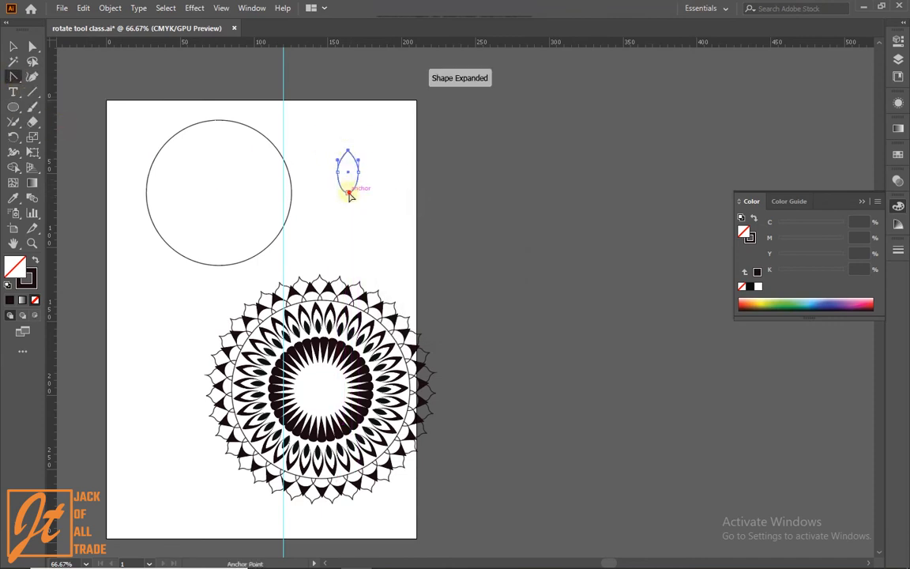
click(34, 259)
click(14, 46)
- Tilt the leaf, reflect a copy of it across a vertical axis and set the two leaves side by side as a V
mouse_move(349, 150)
mouse_down()
mouse_move(349, 141)
mouse_move(365, 141)
mouse_up()
right_click(316, 154)
click(490, 406)
click(574, 360)
mouse_move(325, 175)
mouse_down()
mouse_move(349, 174)
mouse_move(338, 180)
mouse_up()
- Shrink the leaf pair to about 11 mm, turn it sideways and seat it astride the circle's line at its top
scroll(338, 180, up, 2)
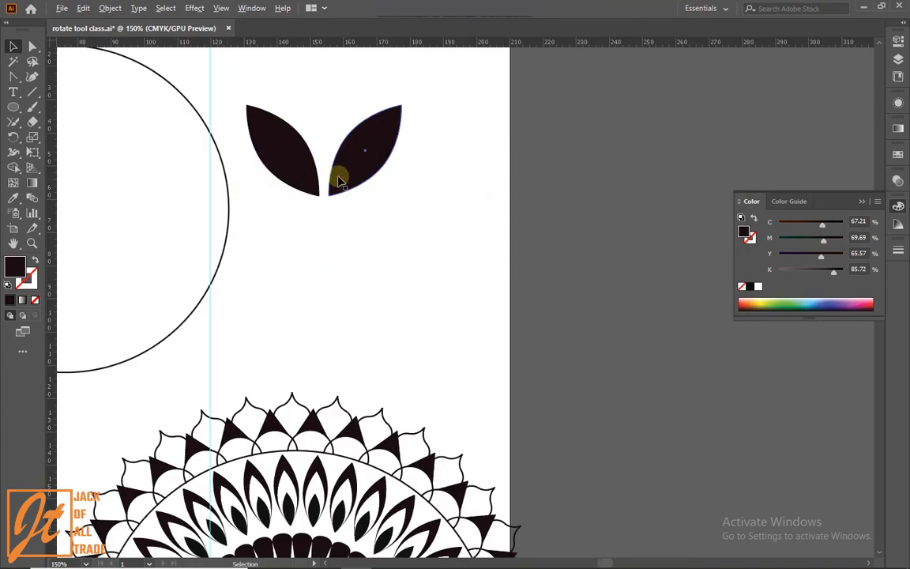
drag(441, 138, 304, 178)
drag(401, 195, 383, 183)
scroll(321, 204, down, 2)
drag(320, 208, 406, 282)
drag(420, 258, 295, 207)
scroll(293, 206, up, 4)
drag(367, 119, 214, 96)
drag(245, 139, 257, 158)
drag(180, 313, 185, 317)
drag(257, 257, 251, 263)
drag(322, 317, 284, 255)
scroll(302, 289, down, 2)
scroll(302, 290, up, 1)
scroll(284, 255, up, 3)
scroll(283, 298, down, 5)
- Copy the leaf pair around the circle's centre in 10.29° rotation steps along the circle's left half
click(282, 299)
alt+click(294, 394)
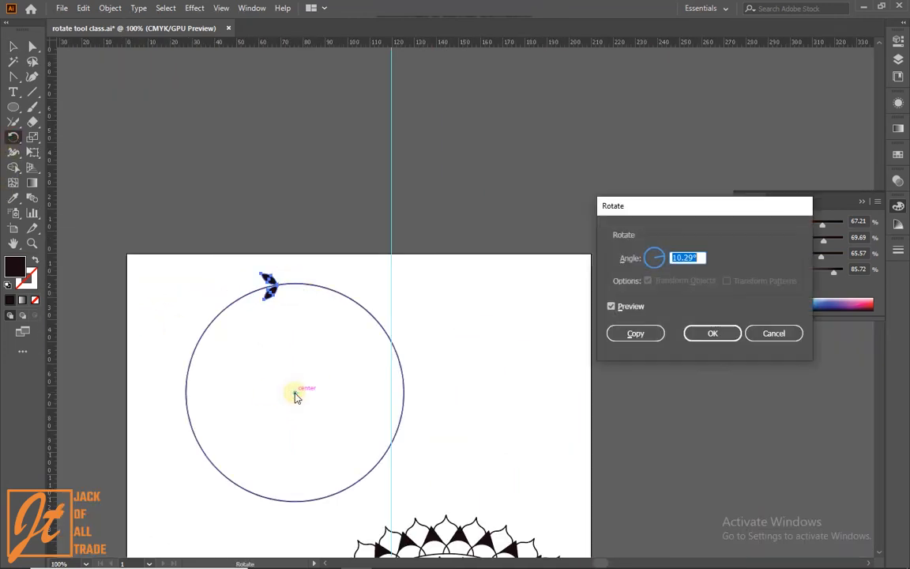
click(615, 305)
click(636, 334)
key(ctrl+d)
key(ctrl+d)
key(ctrl+d)
key(ctrl+d)
key(ctrl+d)
key(ctrl+d)
key(ctrl+d)
key(ctrl+d)
key(ctrl+d)
key(ctrl+d)
key(ctrl+d)
key(ctrl+d)
key(ctrl+d)
key(ctrl+d)
key(ctrl+d)
key(ctrl+d)
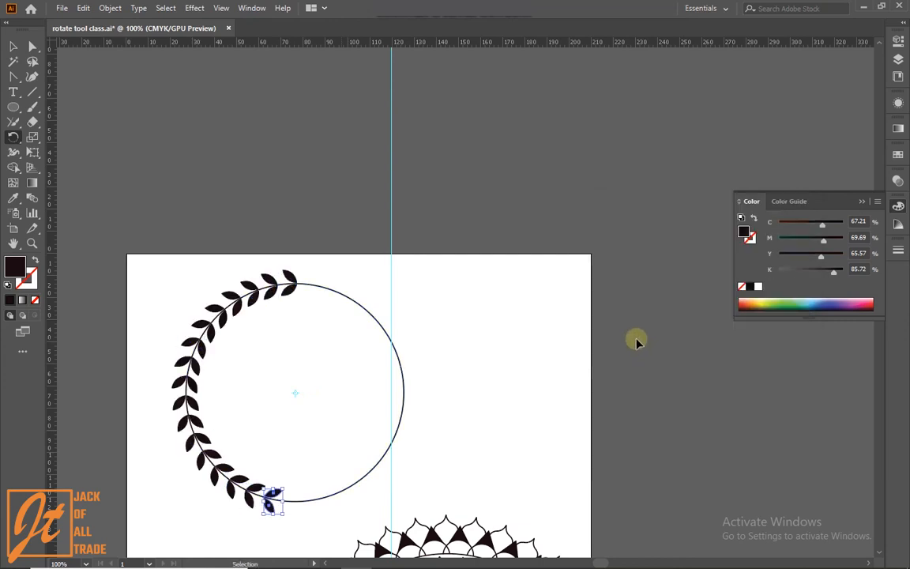
- Reflect the leaf pair at the circle's lowest point across a vertical axis so it faces the opposite way
click(17, 47)
scroll(355, 316, down, 3)
right_click(308, 387)
click(458, 357)
click(644, 362)
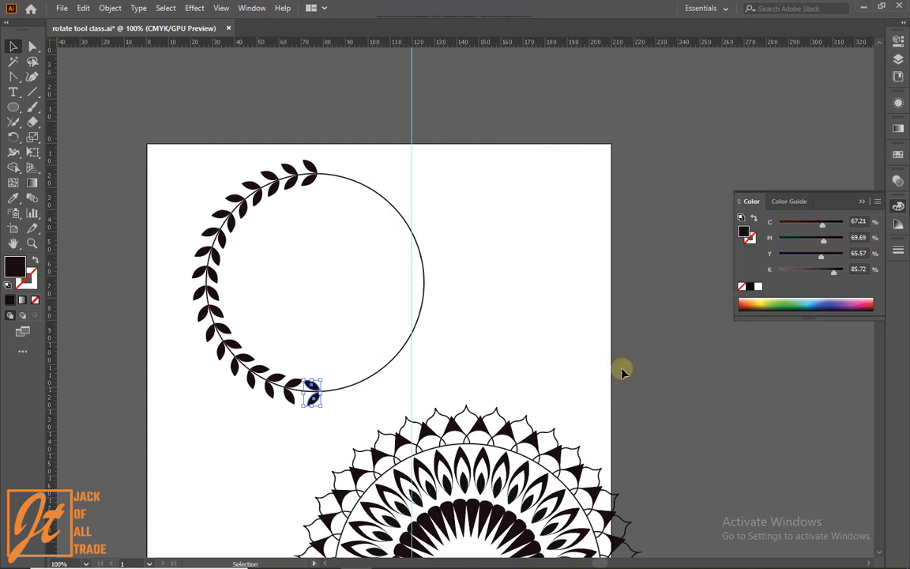
right_click(316, 392)
click(179, 380)
- Copy the reflected leaf pair around the circle's centre in 10.29° rotation steps up the right half to complete the wreath
alt+click(315, 283)
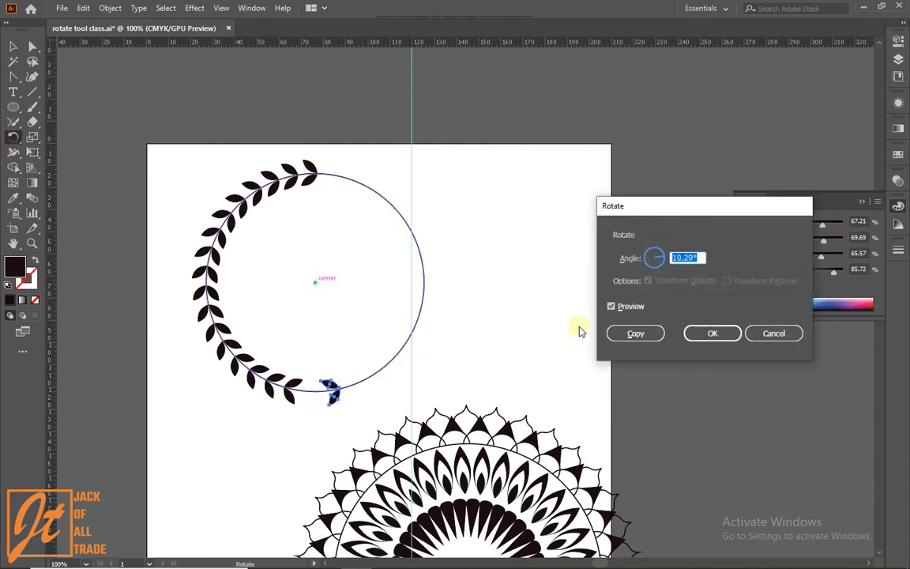
click(636, 334)
key(ctrl+d)
key(ctrl+d)
key(ctrl+d)
key(ctrl+d)
key(ctrl+d)
key(ctrl+d)
key(ctrl+d)
key(ctrl+d)
key(ctrl+d)
key(ctrl+d)
key(ctrl+d)
key(ctrl+d)
key(ctrl+d)
key(ctrl+d)
key(ctrl+d)
key(ctrl+d)
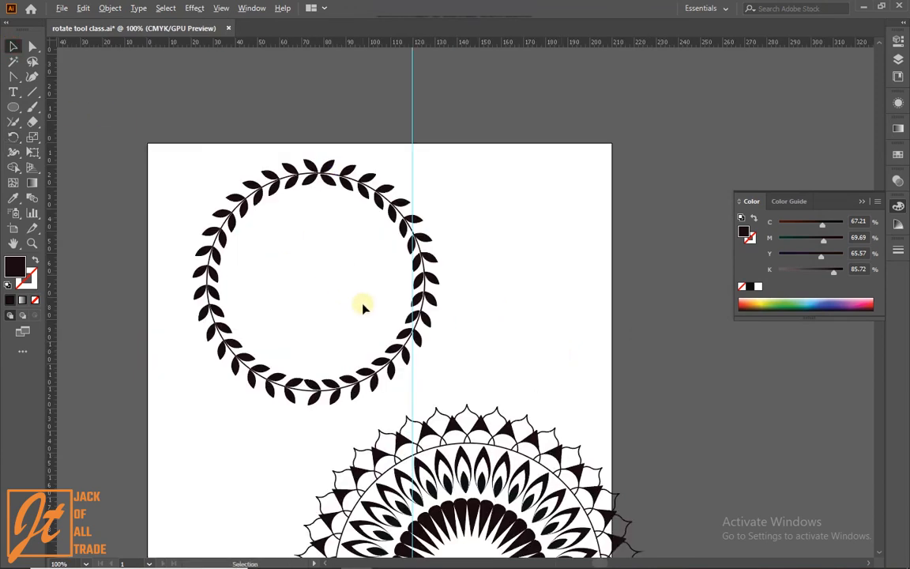
- Group the circle with all its leaf pairs and enlarge the wreath to about 175 mm wide
scroll(359, 277, down, 1)
drag(225, 367, 225, 367)
right_click(410, 313)
click(437, 408)
drag(449, 421, 305, 231)
drag(293, 186, 379, 270)
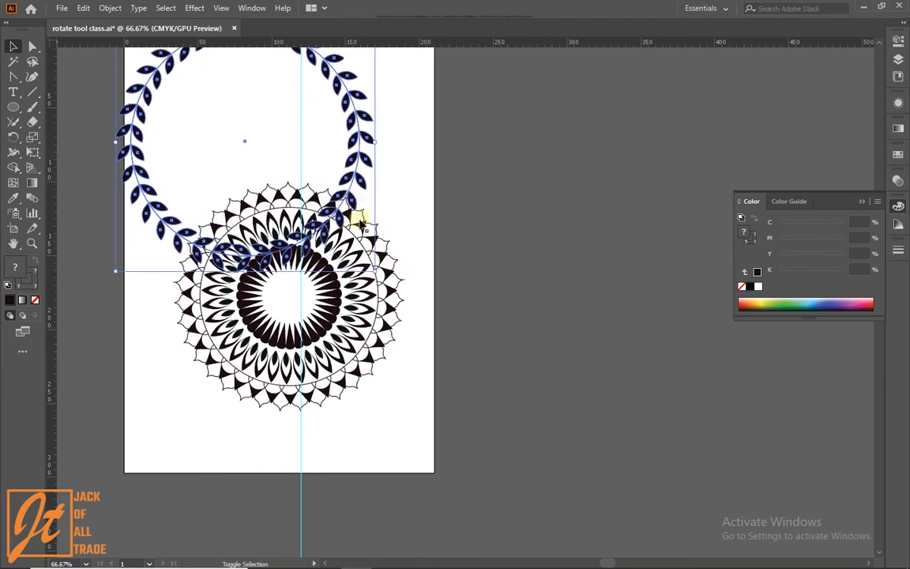
- Move the leaf wreath over the mandala and align both objects on their common centre
drag(347, 197, 392, 340)
shift+click(369, 288)
click(897, 41)
click(782, 283)
click(488, 289)
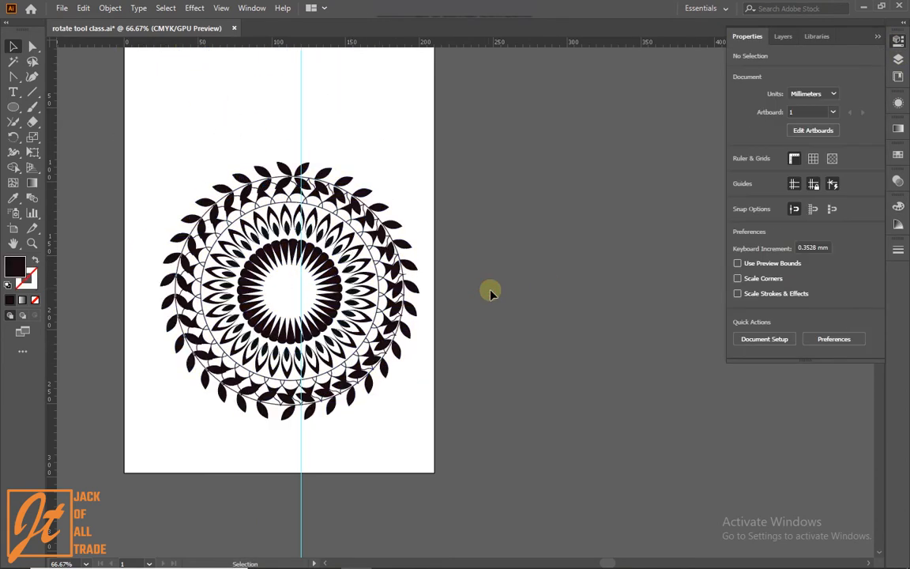
- Enlarge the leaf wreath to about 200 mm wide so it surrounds the mandala, keeping both on a common centre
click(386, 371)
drag(421, 414, 433, 434)
mouse_move(438, 145)
mouse_down()
mouse_move(377, 391)
mouse_move(182, 446)
mouse_move(432, 133)
mouse_up()
click(331, 95)
click(331, 175)
click(430, 130)
click(385, 210)
drag(432, 434, 437, 440)
click(343, 445)
scroll(343, 443, down, 2)
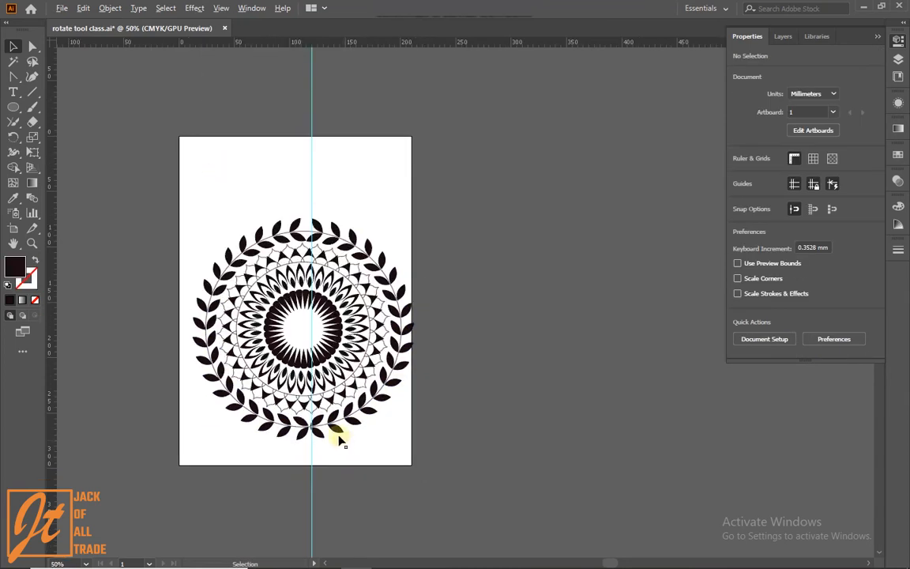
- Group the mandala with its leaf wreath, reduce the group to about 158 mm wide and move it up within the artboard
key(ctrl+a)
right_click(345, 373)
click(383, 265)
drag(348, 345, 346, 323)
key(ctrl+z)
drag(334, 369, 336, 341)
click(379, 401)
scroll(353, 403, up, 2)
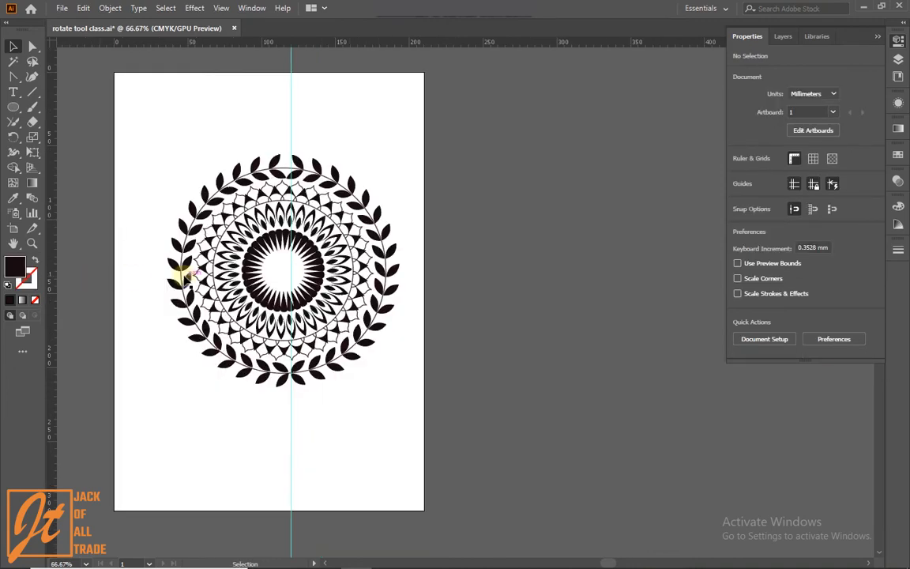
- Reduce the grouped mandala to about 98 mm wide and place it in the artboard's upper-left area
scroll(218, 268, down, 1)
drag(270, 283, 221, 225)
drag(304, 300, 272, 267)
- Bring a mandala from the pasteboard onto the artboard's right side and reduce it to about 71 mm wide
scroll(343, 320, down, 5)
drag(148, 261, 263, 290)
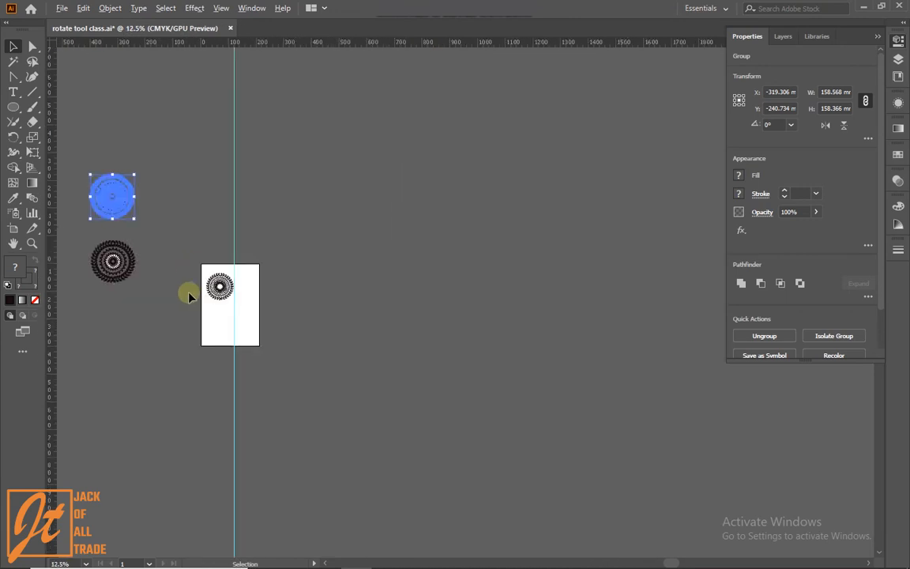
drag(188, 295, 270, 295)
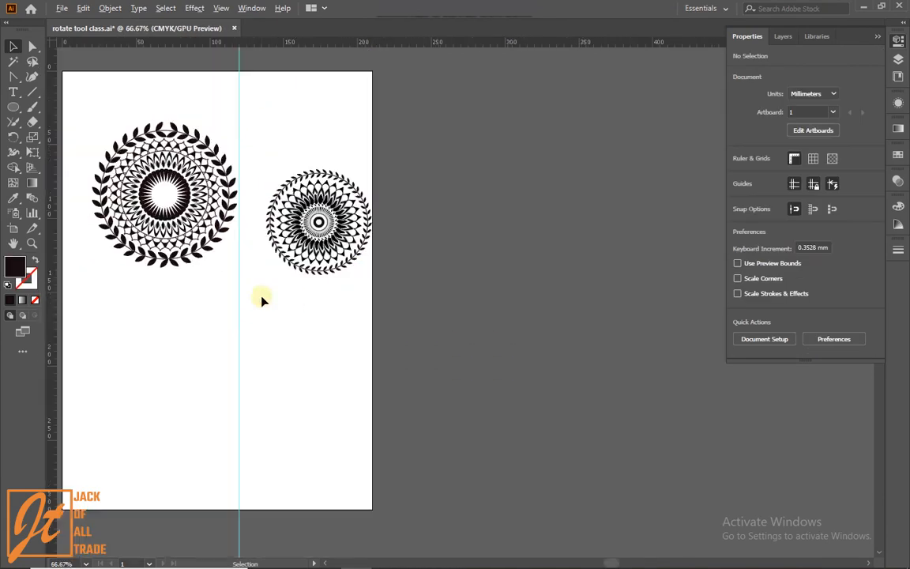
- Bring the remaining pasteboard mandala onto the artboard below the other two and resize it to about 102 mm wide
drag(260, 298, 338, 306)
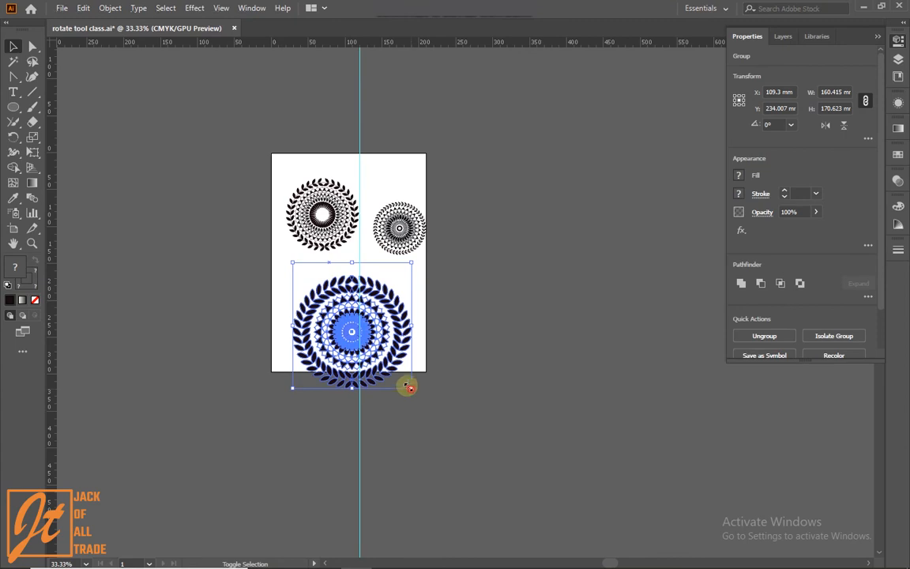
drag(407, 385, 383, 360)
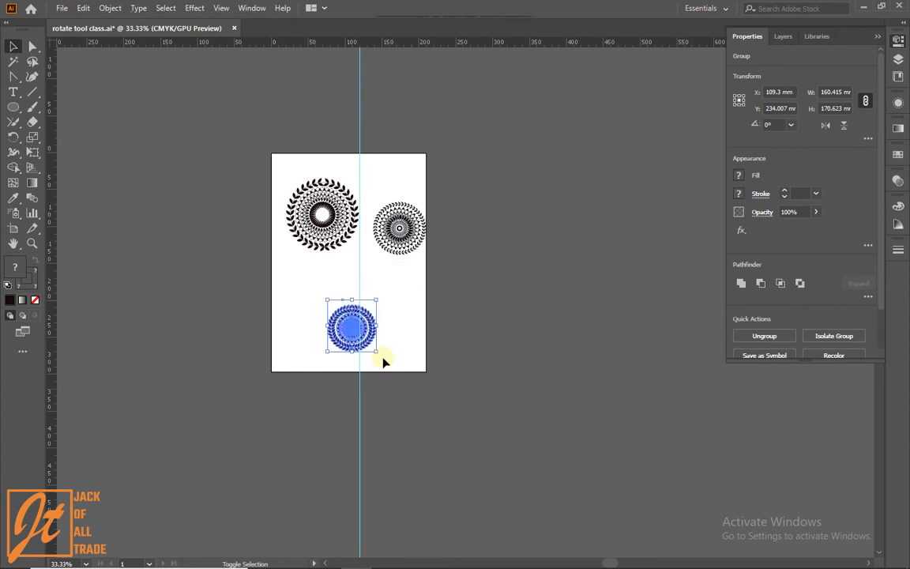
click(382, 338)
scroll(382, 338, up, 4)
mouse_move(377, 306)
mouse_down()
mouse_move(422, 377)
mouse_move(386, 305)
mouse_up()
scroll(423, 377, down, 2)
drag(398, 359, 425, 384)
click(451, 353)
- Examine the lower mandala's details up close and the overall arrangement of the three mandalas on the artboard
scroll(403, 320, up, 2)
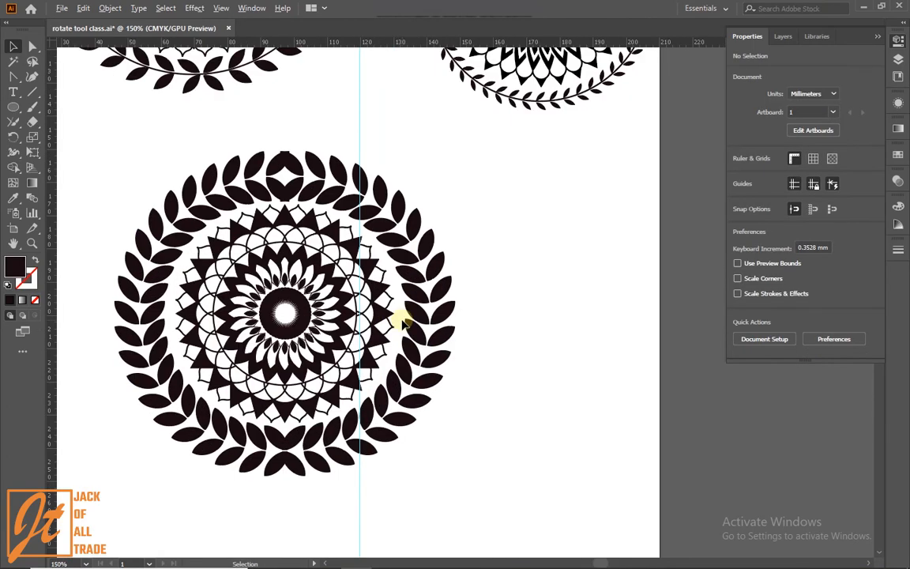
scroll(400, 320, up, 1)
scroll(477, 217, down, 3)
scroll(463, 199, up, 3)
scroll(462, 203, down, 3)
scroll(359, 204, up, 3)
scroll(359, 203, down, 3)
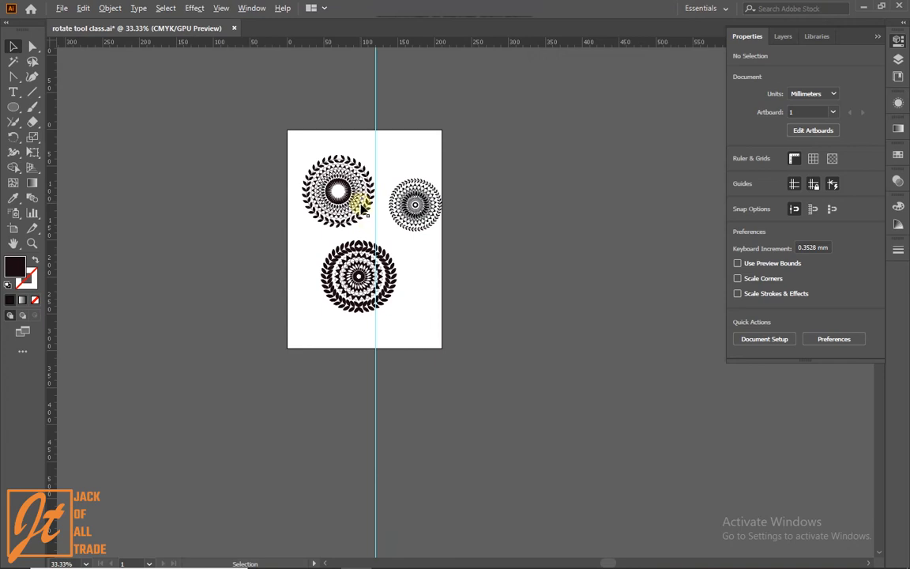